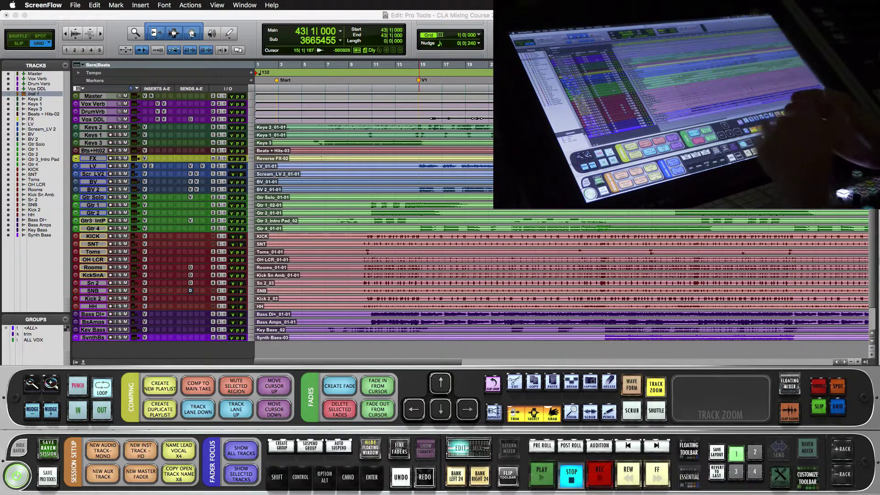
- Switch the RAVEN default layout to Mixing from the RAVEN settings
click(338, 354)
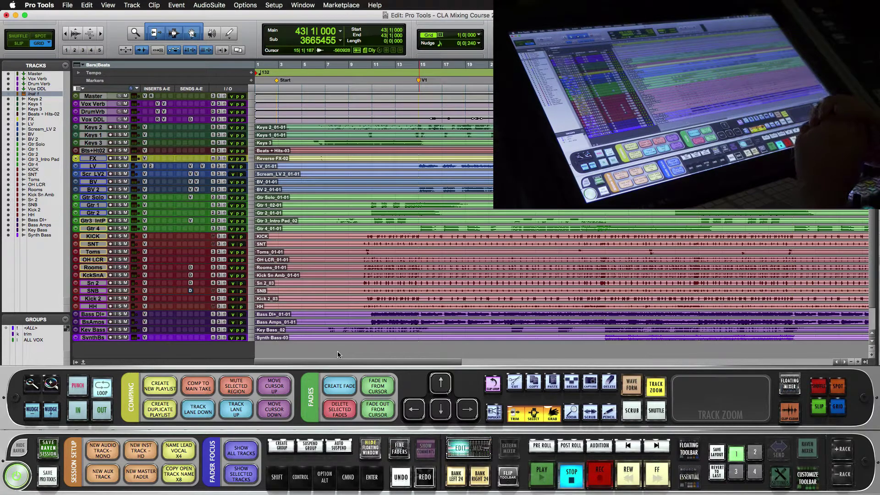
click(780, 478)
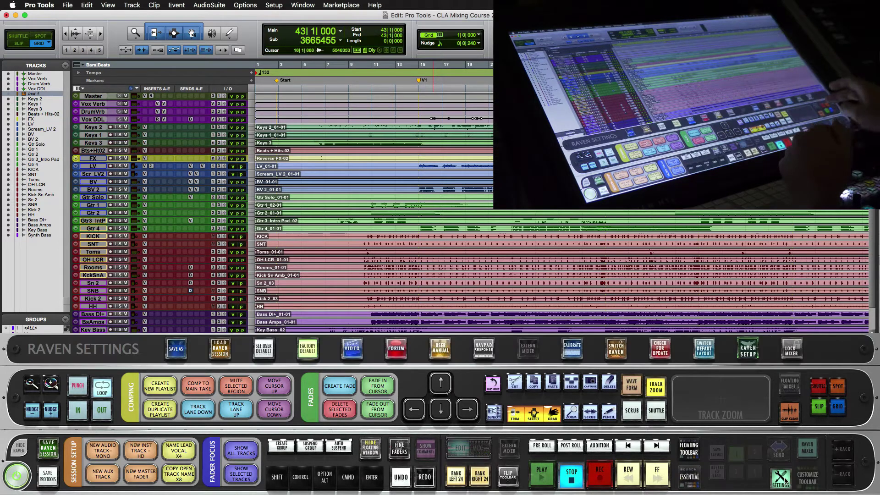
click(703, 348)
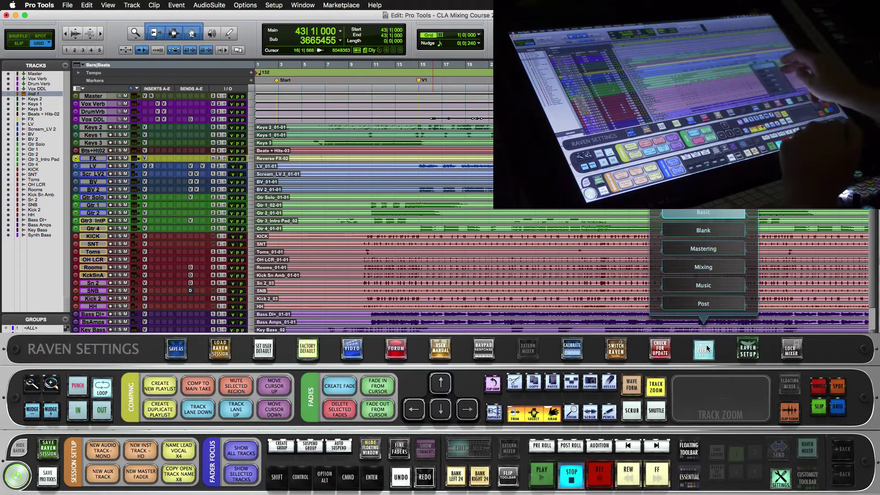
click(707, 267)
click(441, 266)
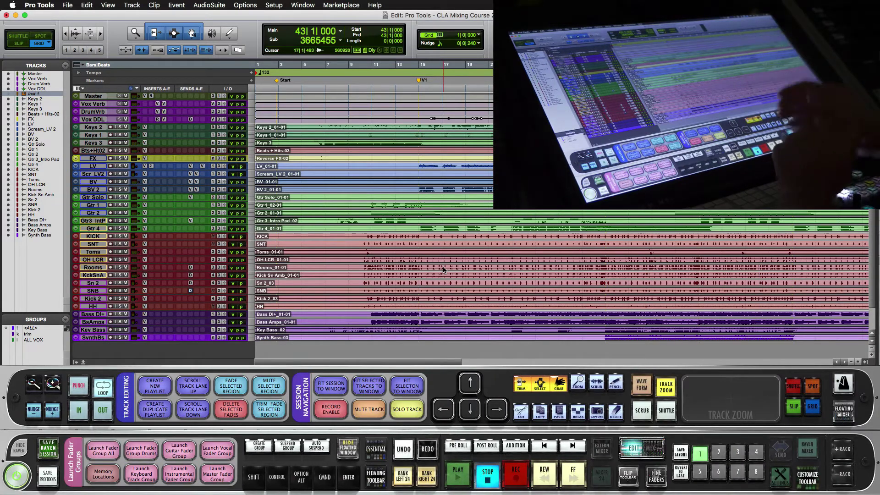
- Preview saved layouts 2, 3 and 4, and return to layout 1
click(718, 452)
click(737, 452)
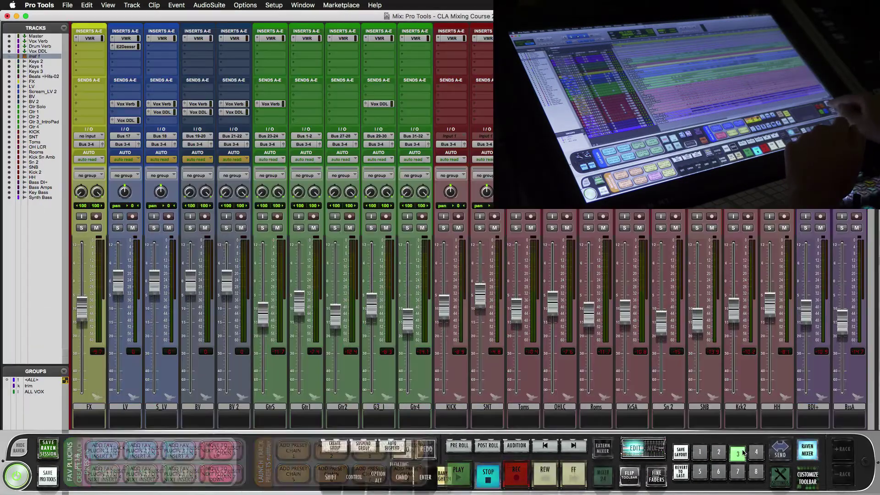
click(755, 452)
click(699, 453)
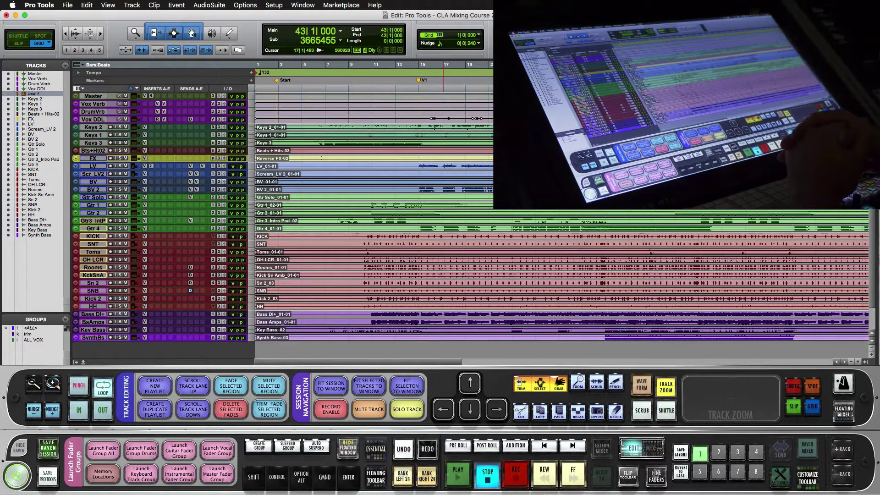
- Show the Essential toolbar and the floating toolbar over the Edit window
click(379, 451)
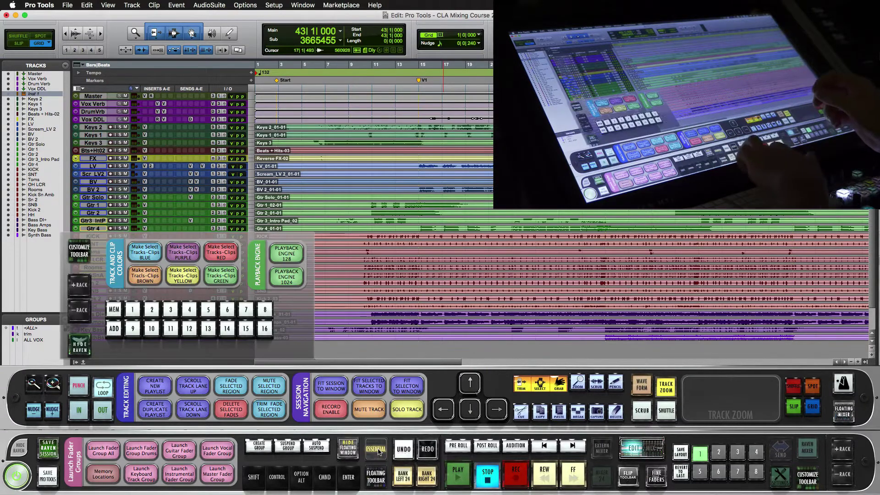
click(378, 470)
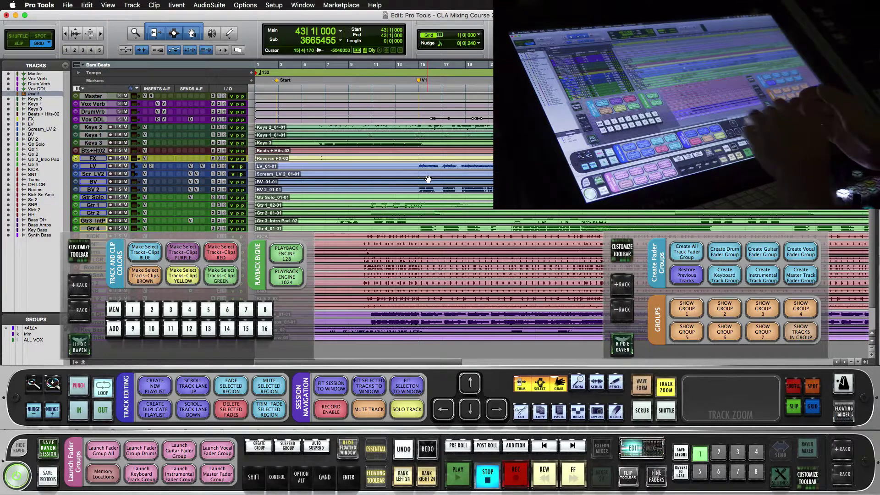
click(287, 255)
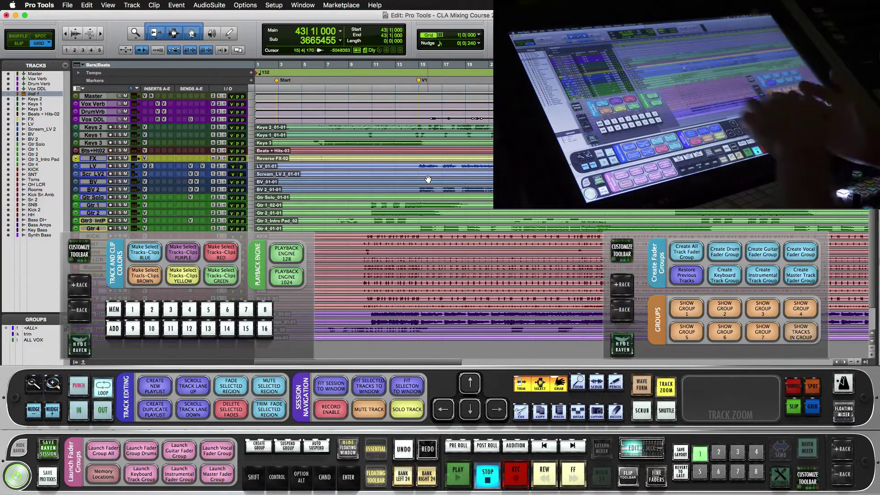
click(286, 277)
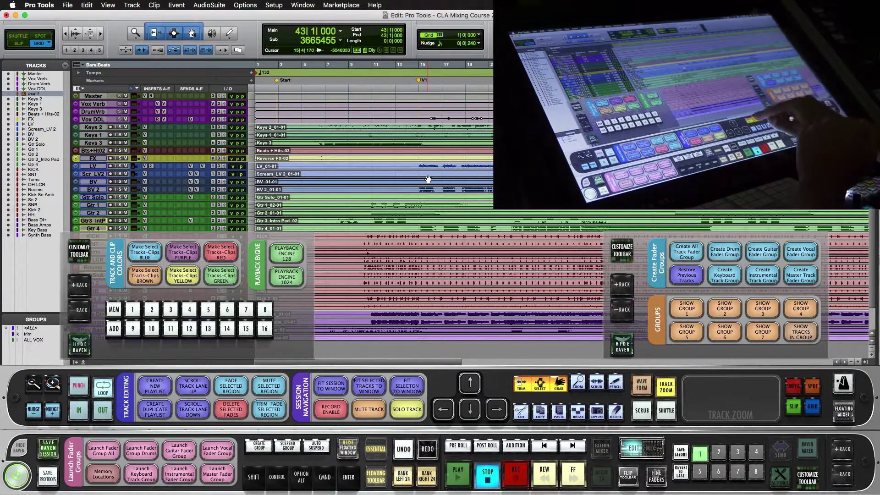
- Select all clips on the BV 2, Gtr Solo and Gtr 1 tracks, and color the tracks and clips red, finally brown
key(F7)
drag(419, 188, 461, 204)
key(super+a)
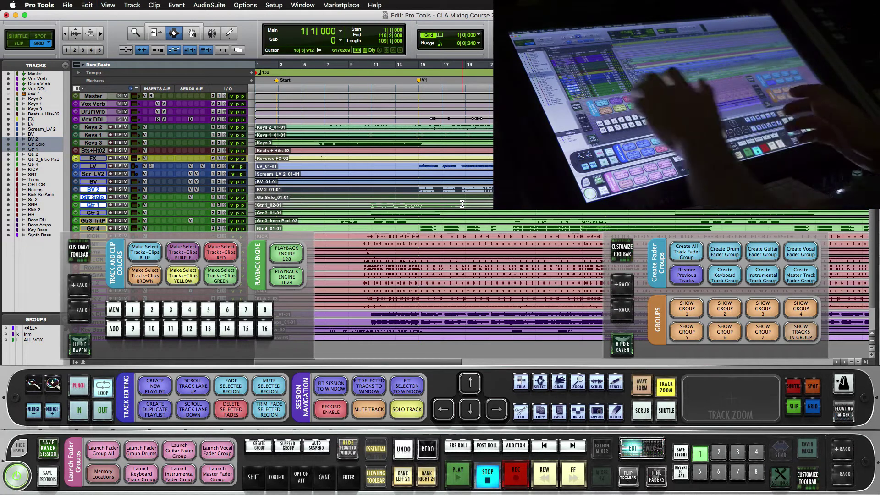
click(220, 252)
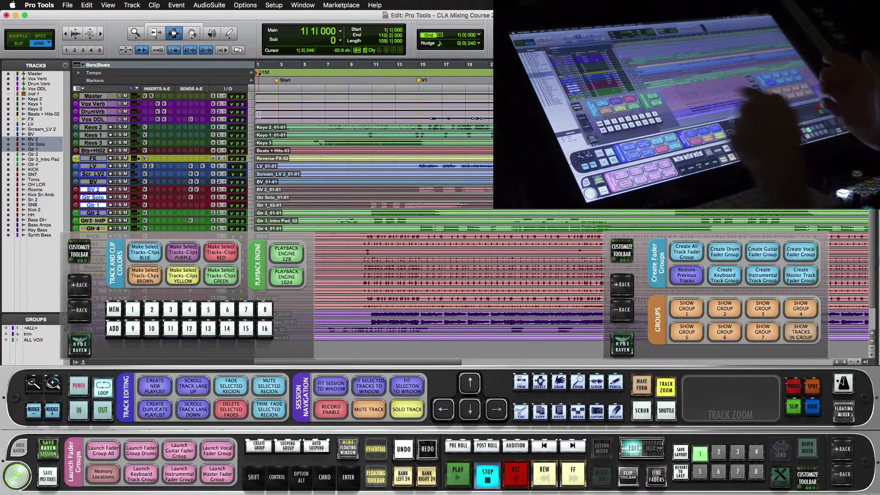
click(144, 275)
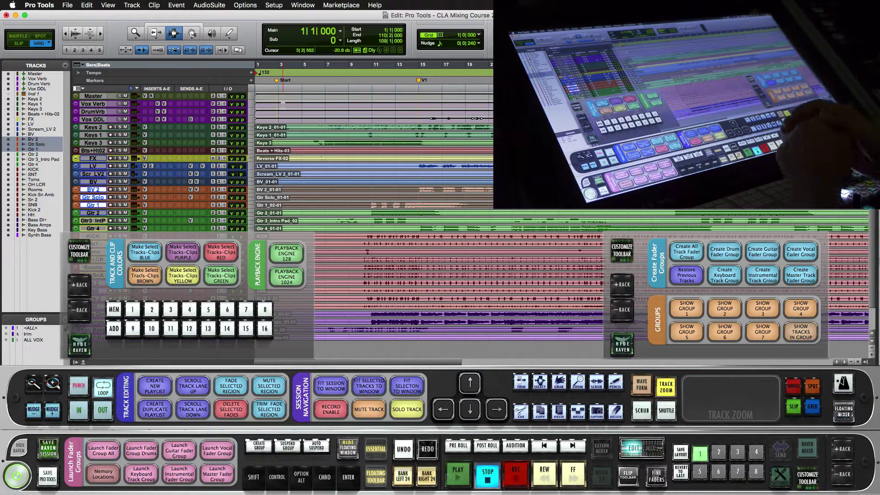
- Hide the Essential toolbar and create the all-track fader group
click(375, 449)
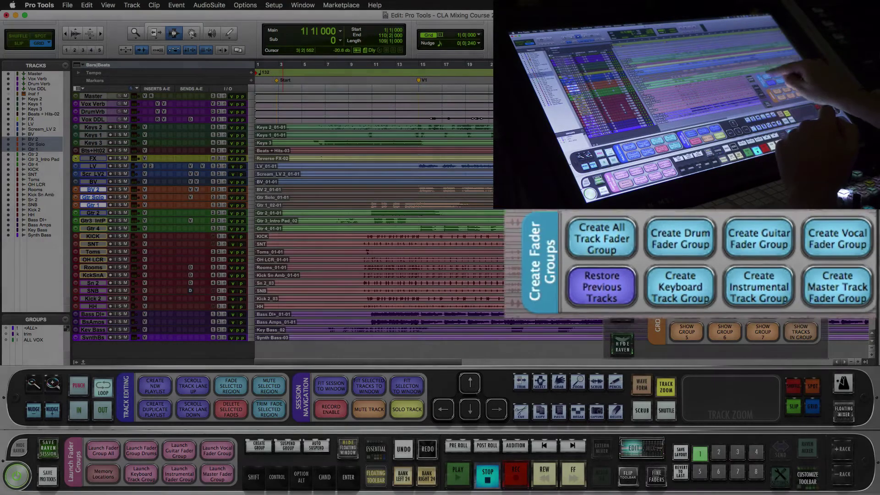
click(686, 251)
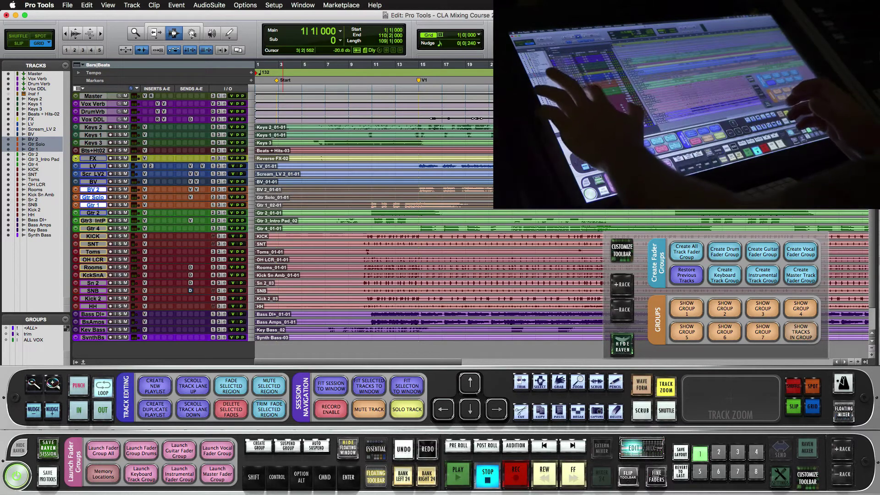
- Create the drum fader group from the KICK through HH tracks plus the DrumVrb and Master tracks
click(93, 236)
click(253, 477)
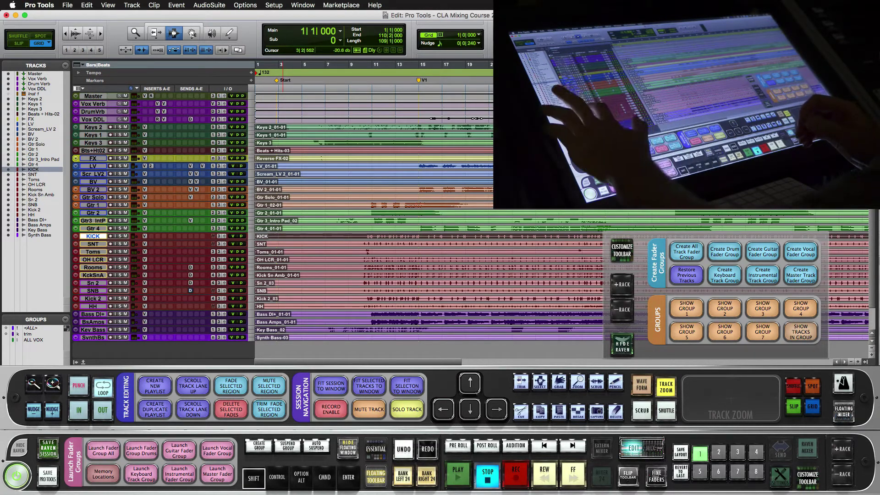
shift+click(93, 274)
shift+click(93, 306)
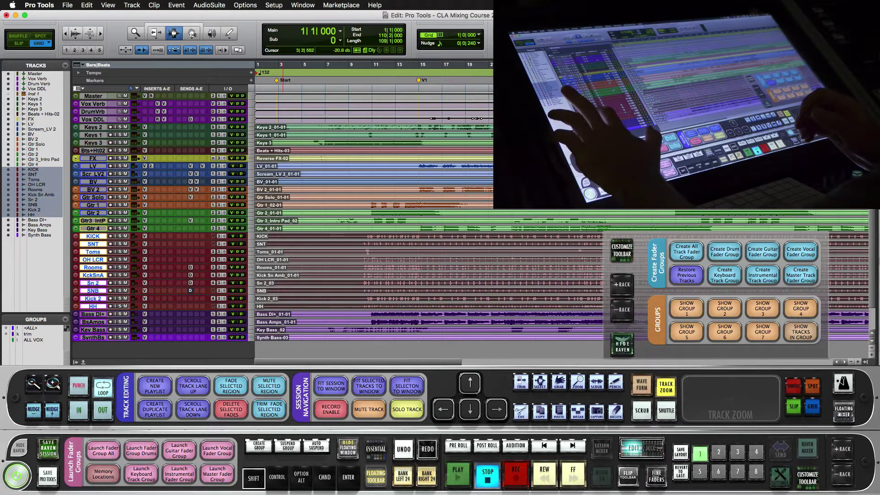
click(253, 476)
click(324, 478)
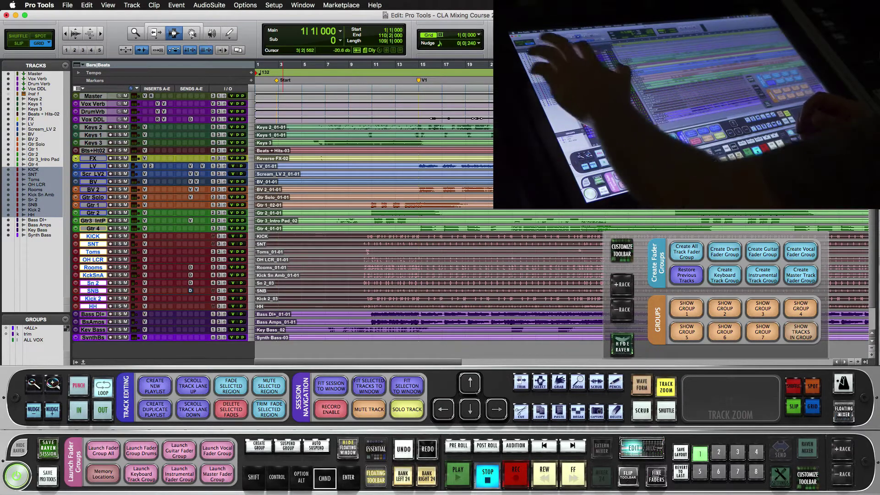
super+click(93, 112)
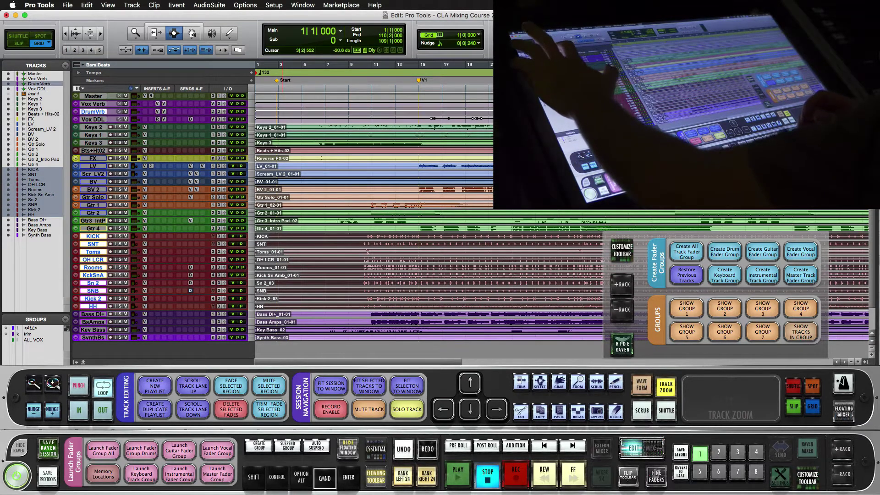
click(93, 96)
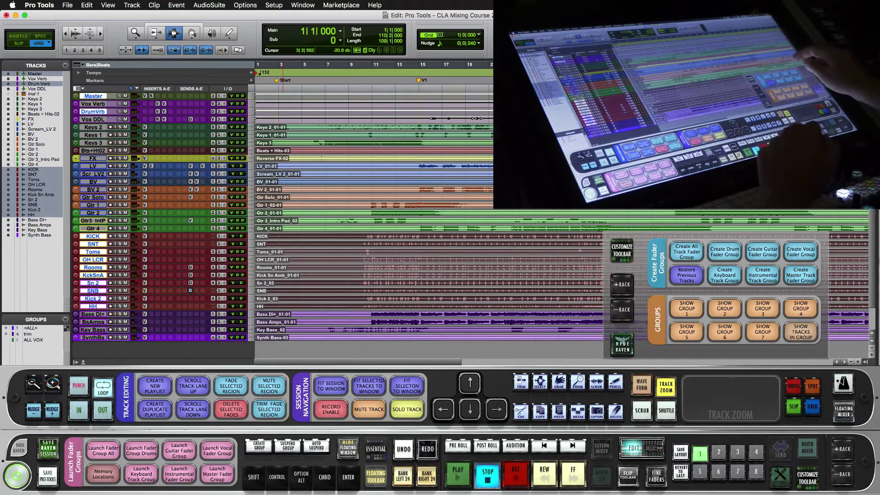
click(726, 252)
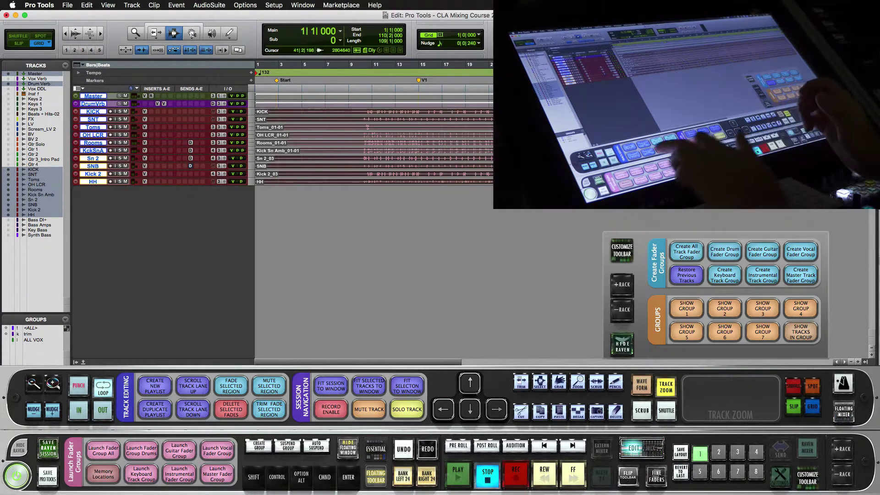
- Launch the all-tracks fader group, the drum fader group, and the all-tracks group again
click(103, 451)
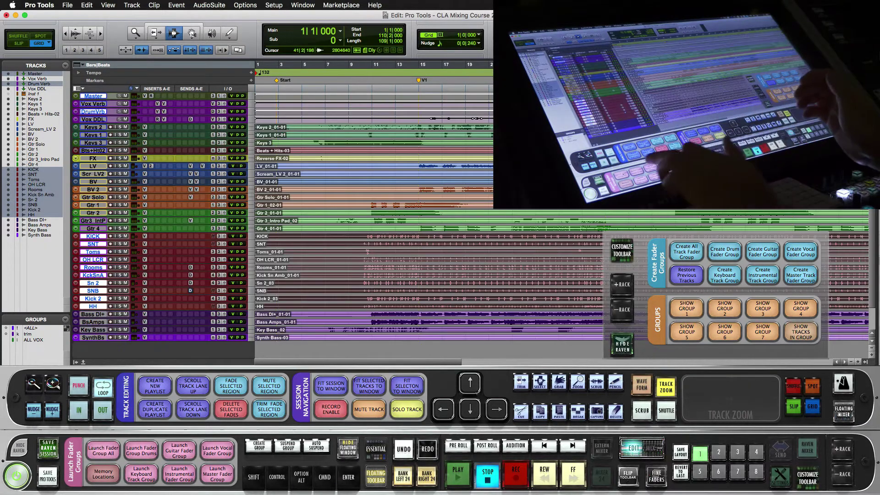
click(141, 451)
click(103, 451)
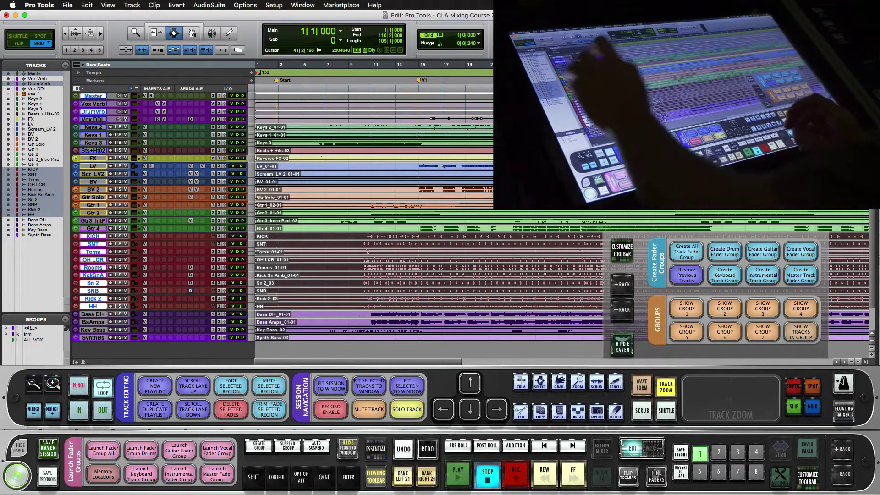
- Create the vocal fader group from the LV through BV 2 tracks plus Vox DDL, Vox Verb and Master
click(93, 165)
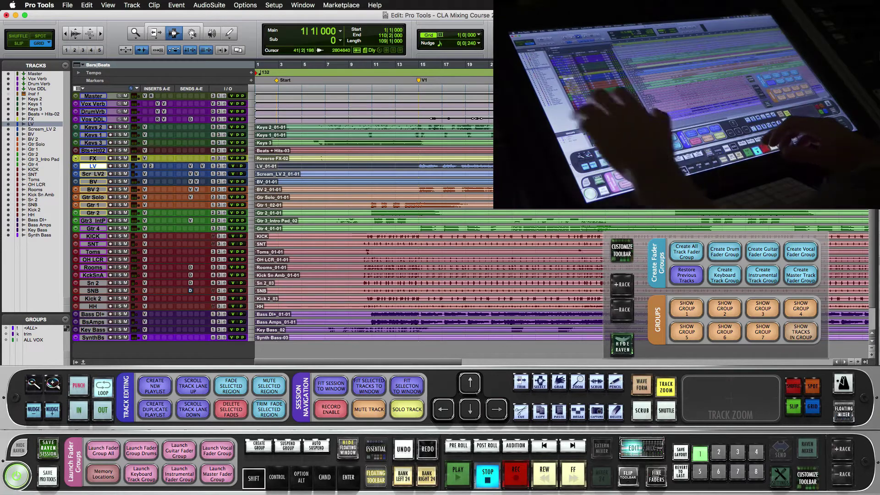
click(254, 476)
shift+click(93, 189)
click(325, 477)
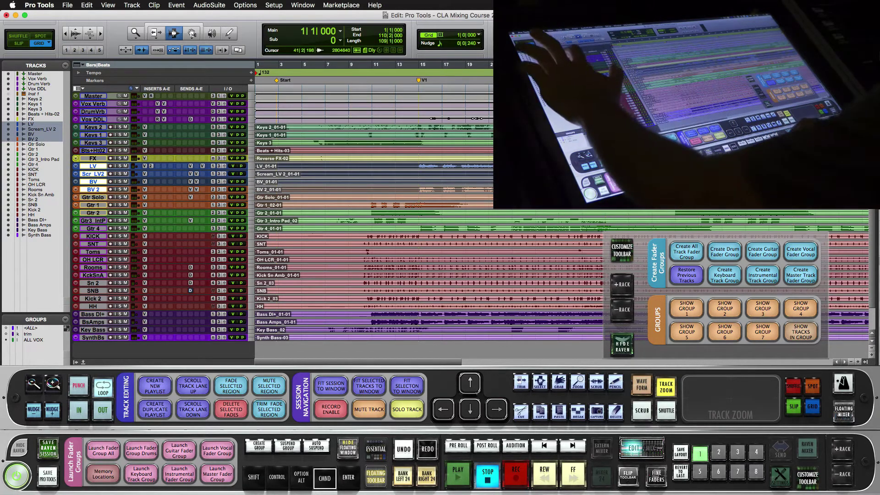
super+click(93, 119)
super+click(93, 104)
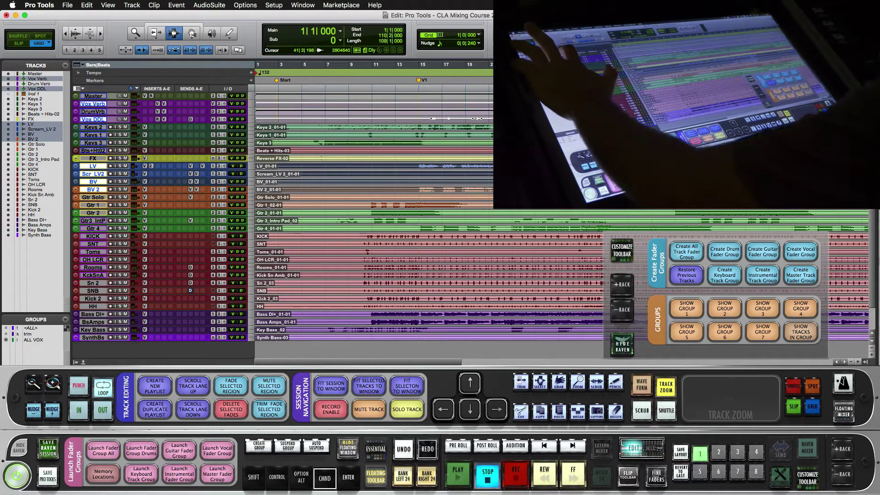
click(325, 478)
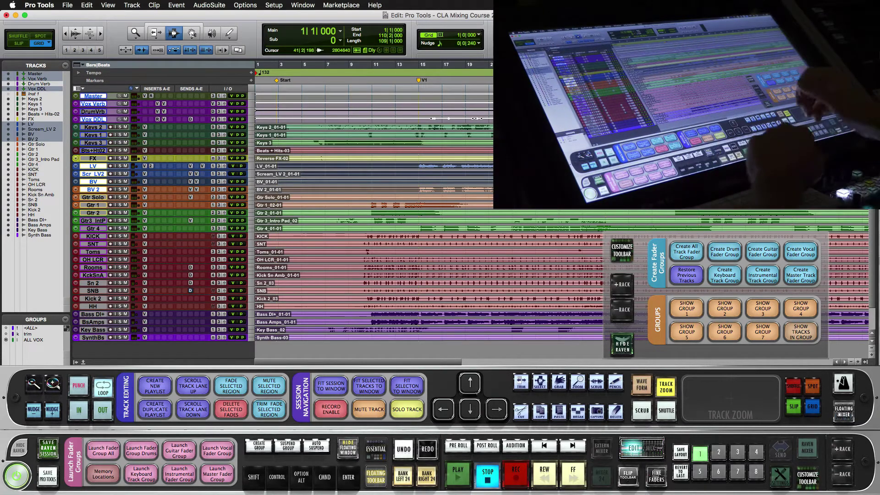
click(800, 251)
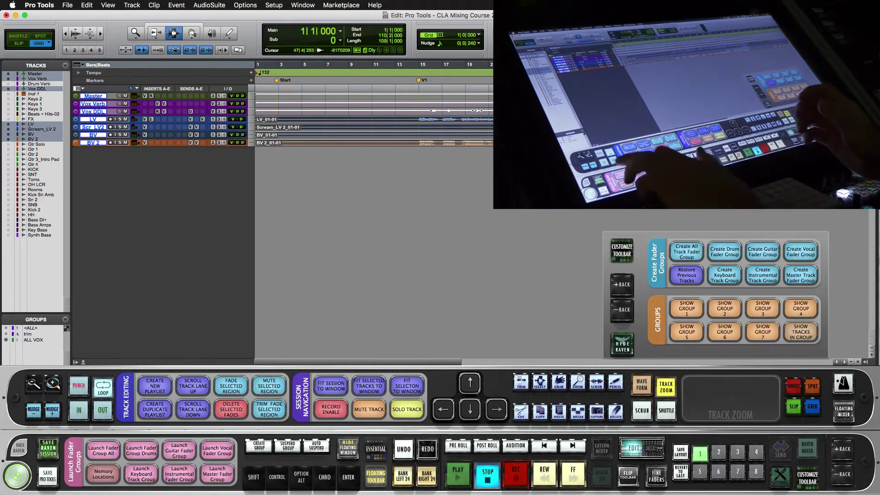
- Launch the all-tracks, drum and vocal fader groups in turn in the Edit window
click(103, 450)
click(187, 401)
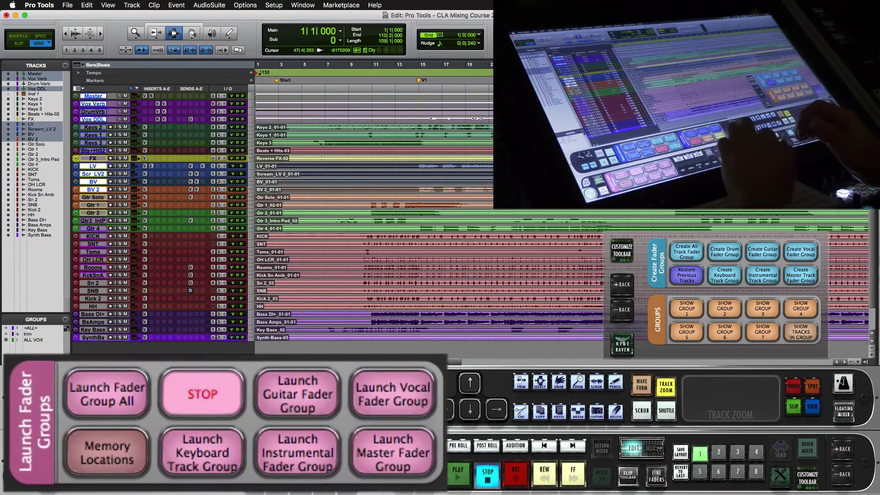
click(364, 401)
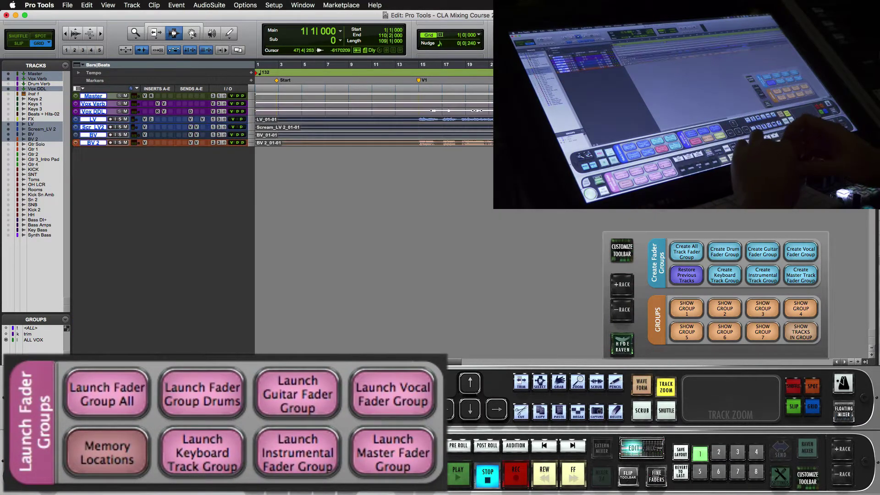
- Switch to the Mix window and launch the all-tracks, drum and vocal fader groups, ending on all tracks
click(641, 448)
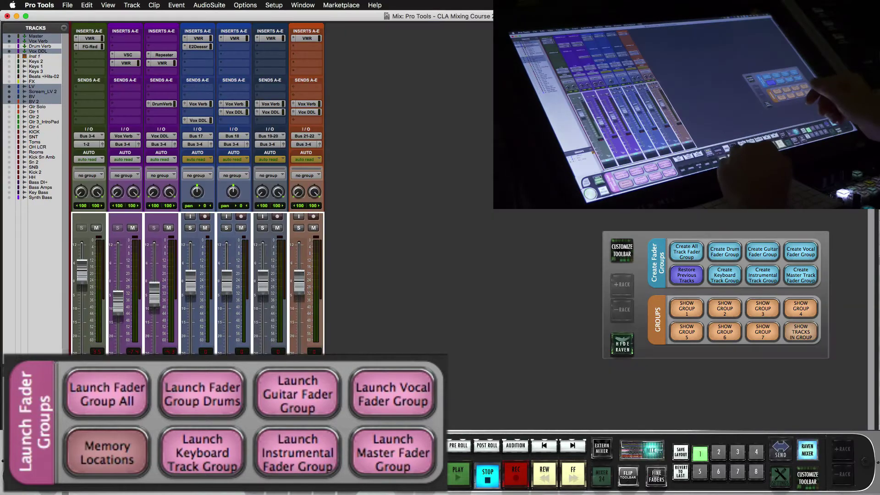
click(107, 394)
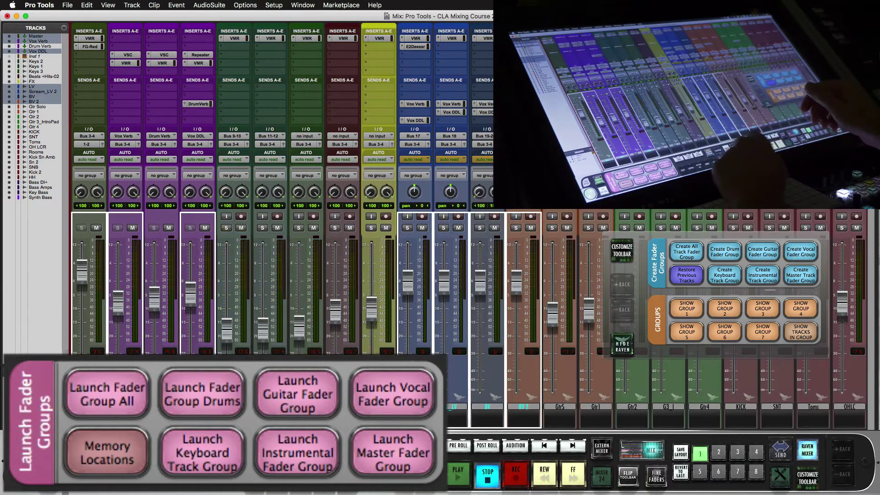
click(202, 394)
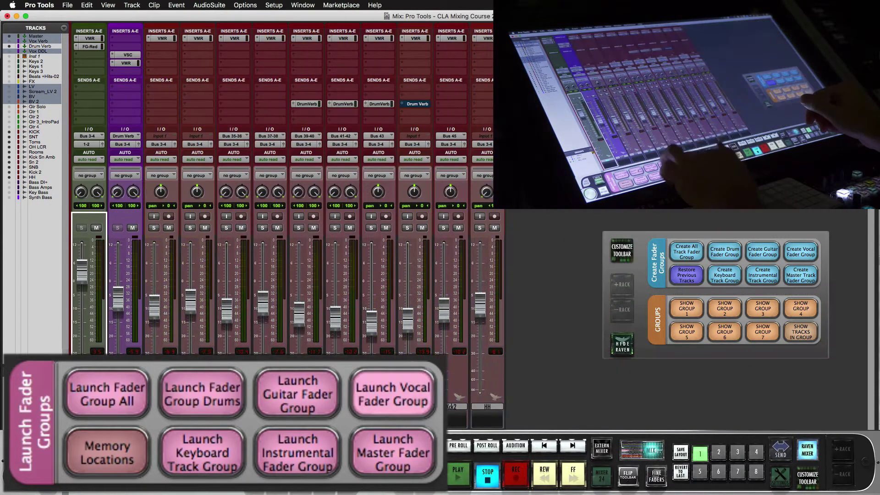
click(393, 394)
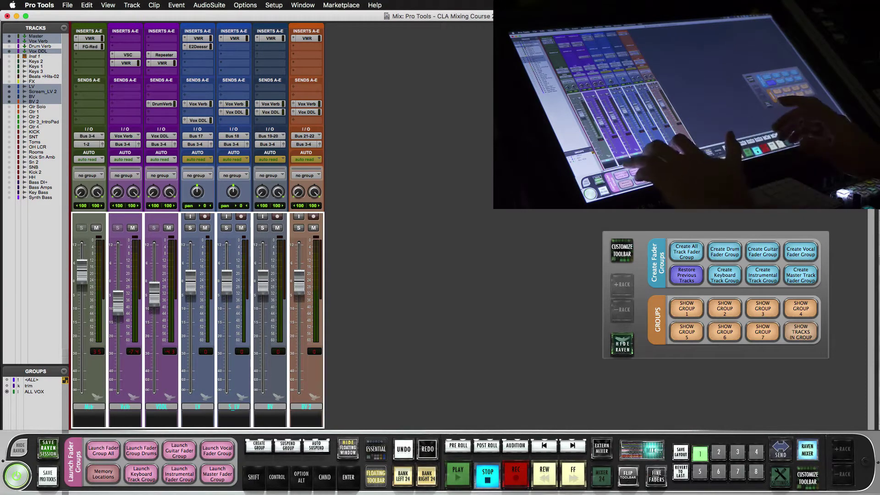
click(103, 450)
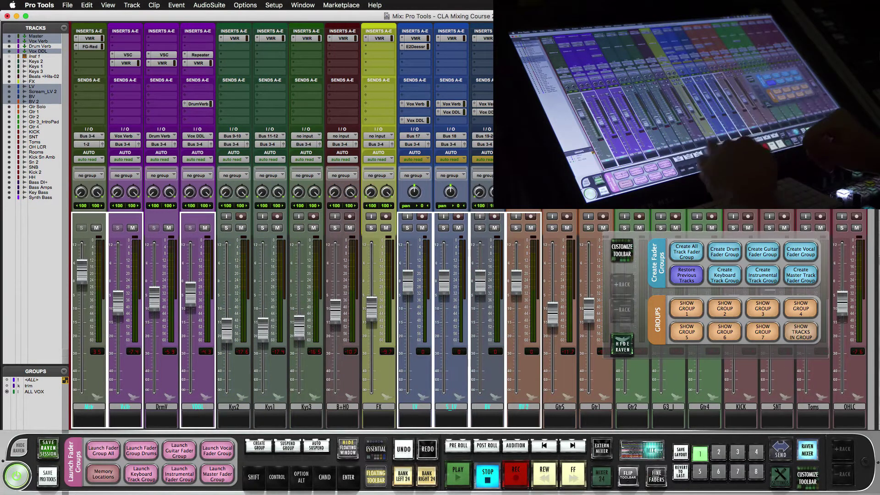
- Group the Keys 3, FX, LV, Scream_LV 2, BV and BV 2 tracks under the name acappa
click(306, 406)
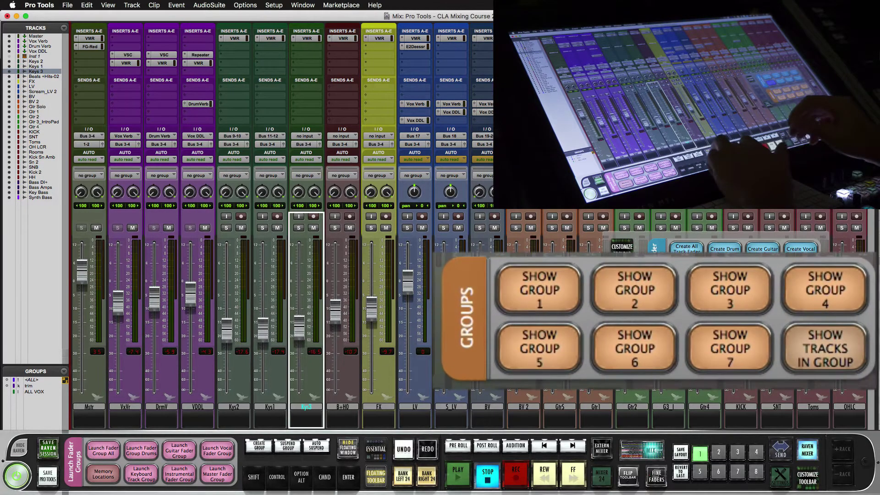
click(325, 478)
super+click(378, 406)
super+click(414, 406)
super+click(451, 406)
super+click(487, 406)
super+click(523, 406)
click(259, 445)
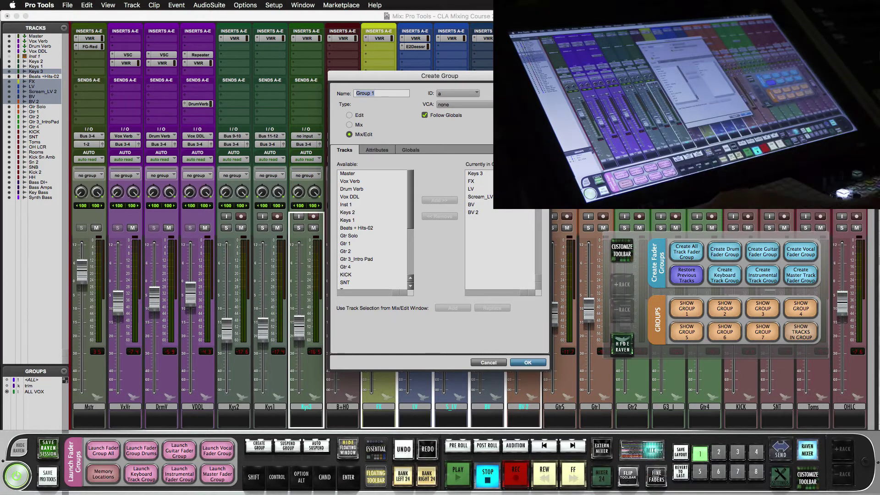
text(acappa)
key(Return)
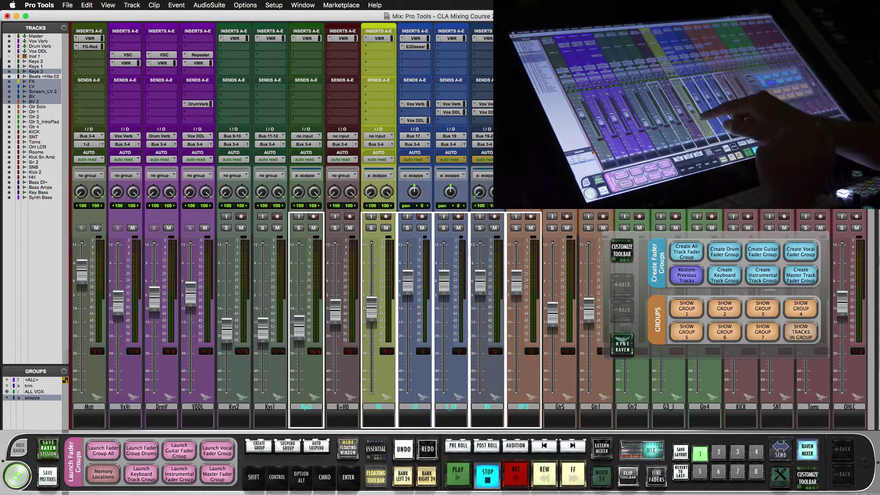
- Show only the tracks in the LV track's acappa group, and bring all tracks back with the all-tracks fader group
click(342, 406)
click(414, 406)
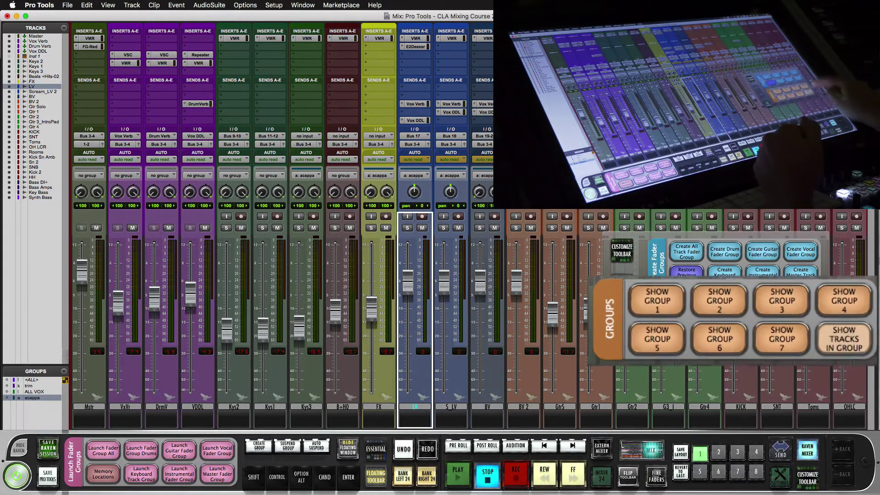
click(413, 175)
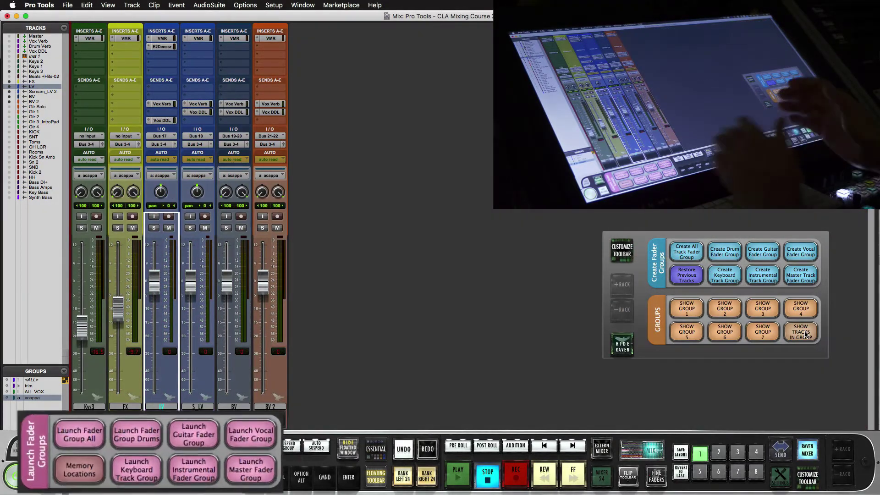
click(78, 431)
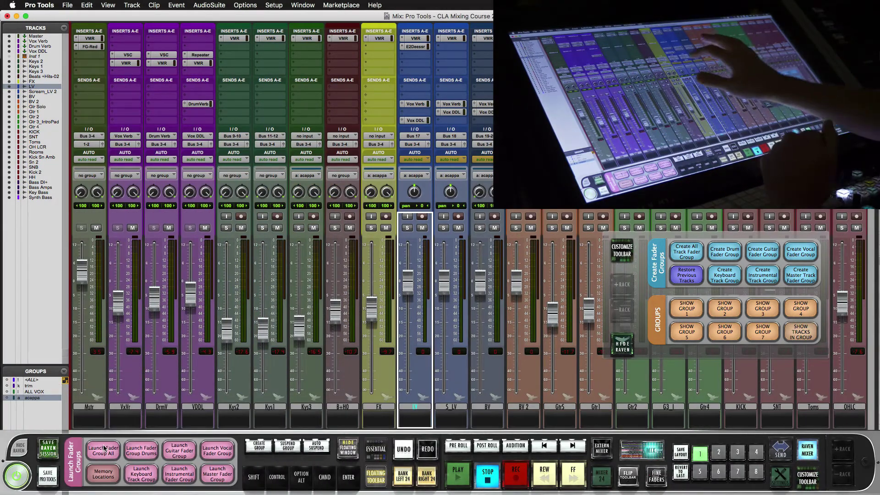
click(414, 175)
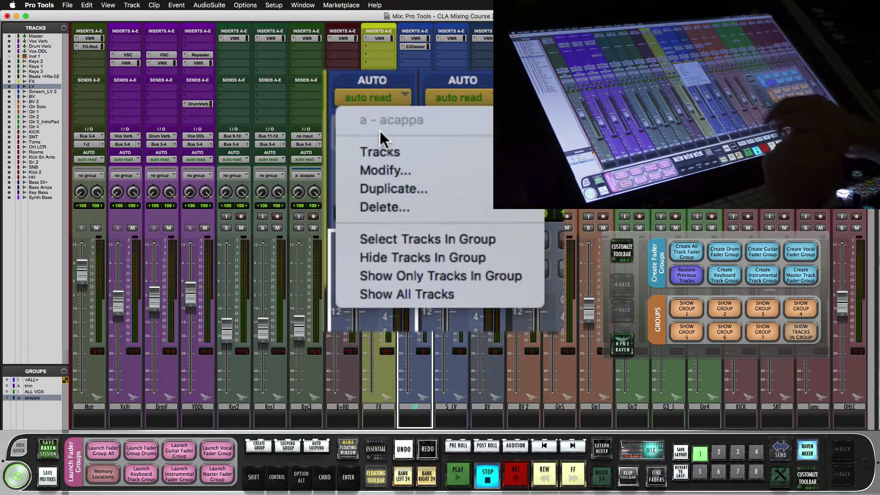
click(450, 377)
- Group the Vox Verb, Drum Verb, Vox DDL, Keys 2 and Keys 1 tracks under the name drums
click(128, 373)
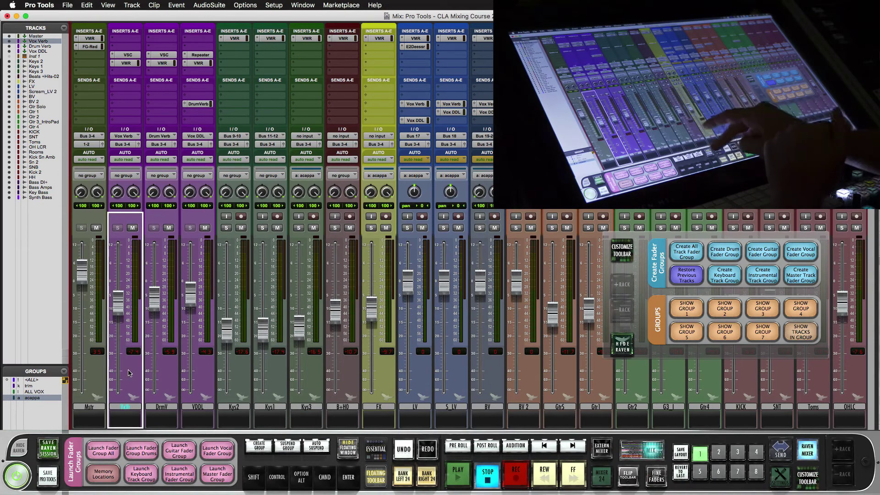
click(325, 477)
super+click(161, 373)
super+click(198, 372)
super+click(233, 372)
super+click(269, 373)
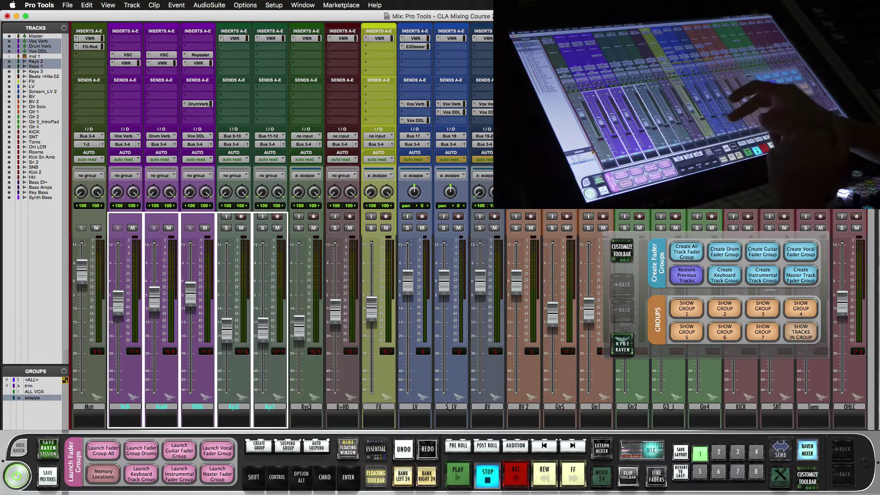
key(super+g)
text(drums)
key(Return)
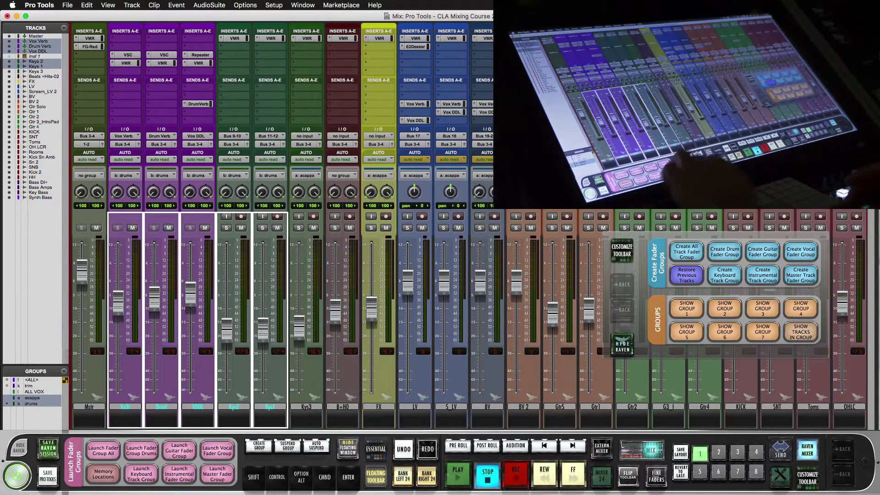
- Show only the tracks in the Keys 2 track's drums group, and bring all tracks back with the all-tracks fader group
click(306, 373)
click(233, 373)
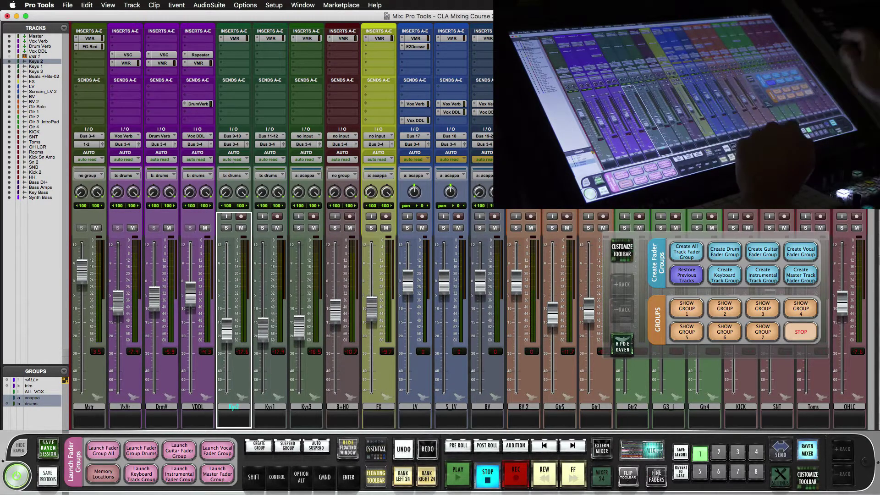
click(802, 335)
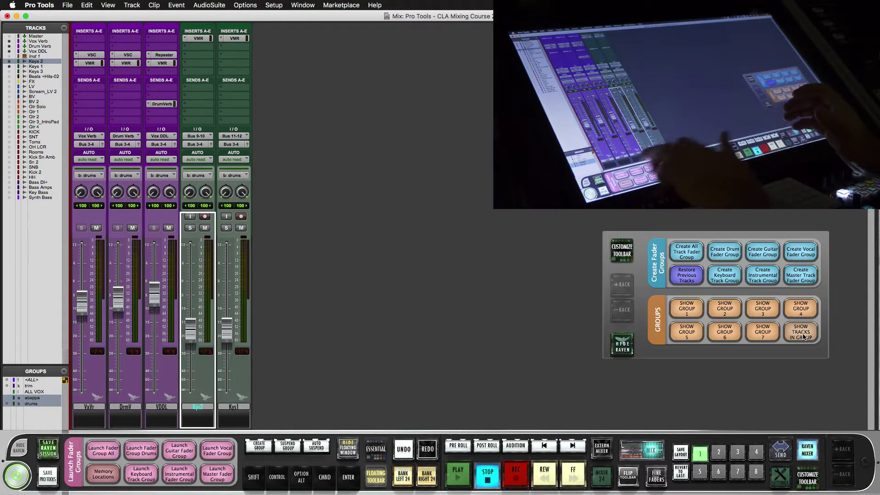
click(103, 450)
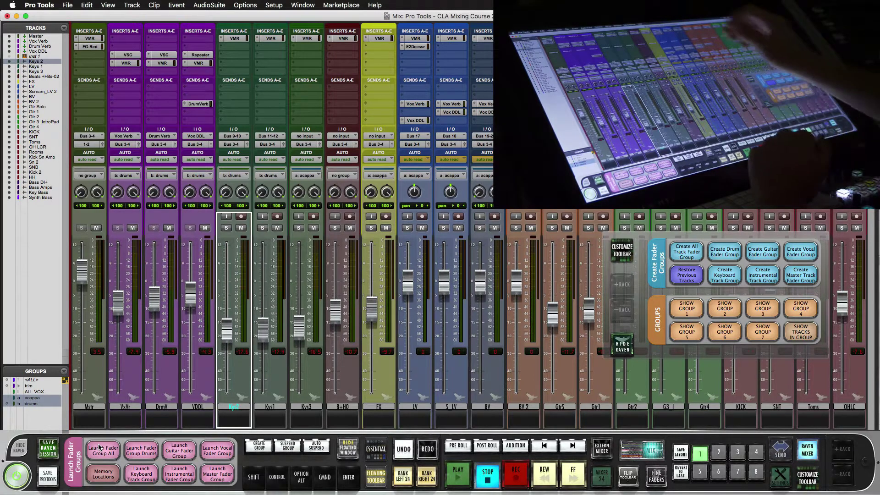
- Open the VMR insert on the Beats + Hits-02 track and show group 1 in the mixer
click(343, 39)
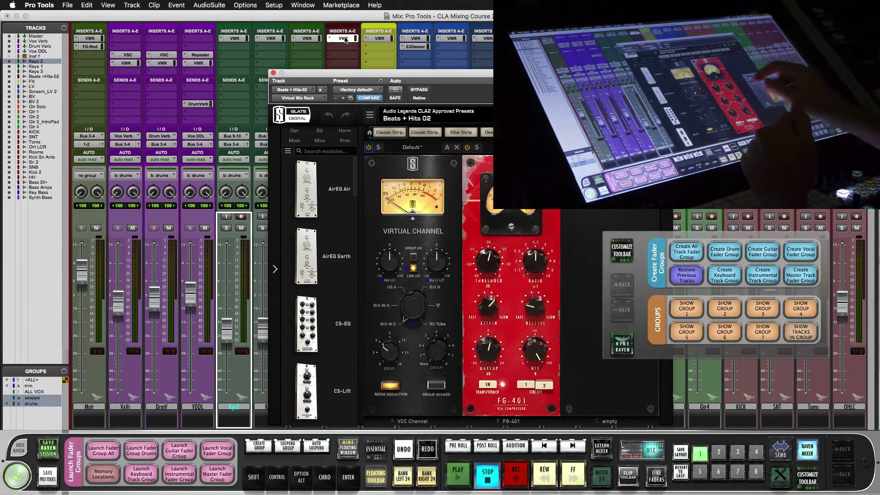
click(686, 308)
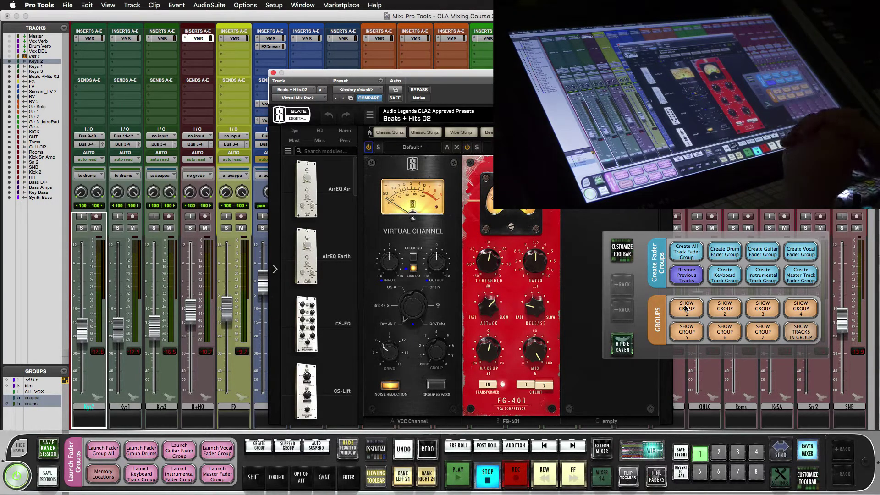
click(89, 38)
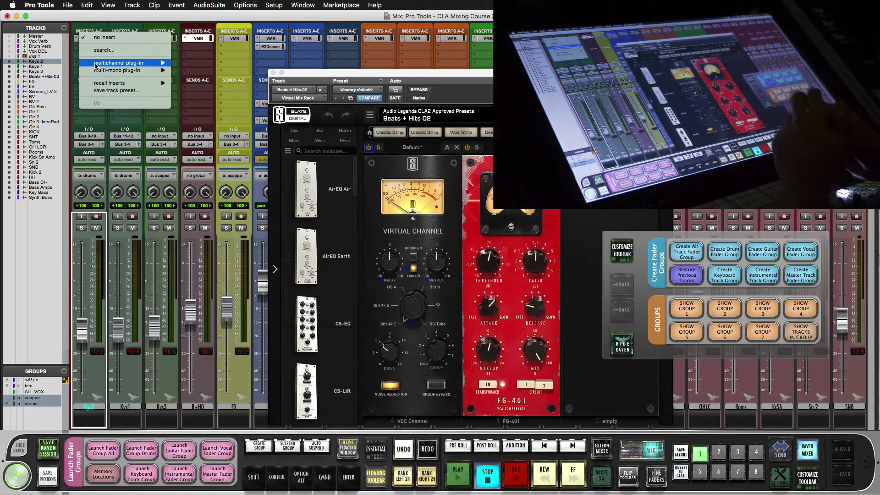
click(40, 292)
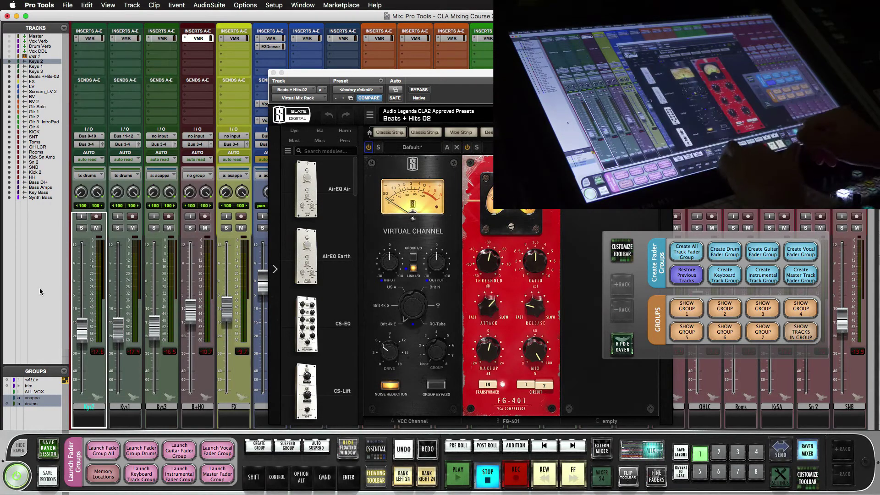
- Turn off the floating toolbar, recall saved layout 2 for editing, and hide the floating plug-in window
click(375, 476)
click(723, 454)
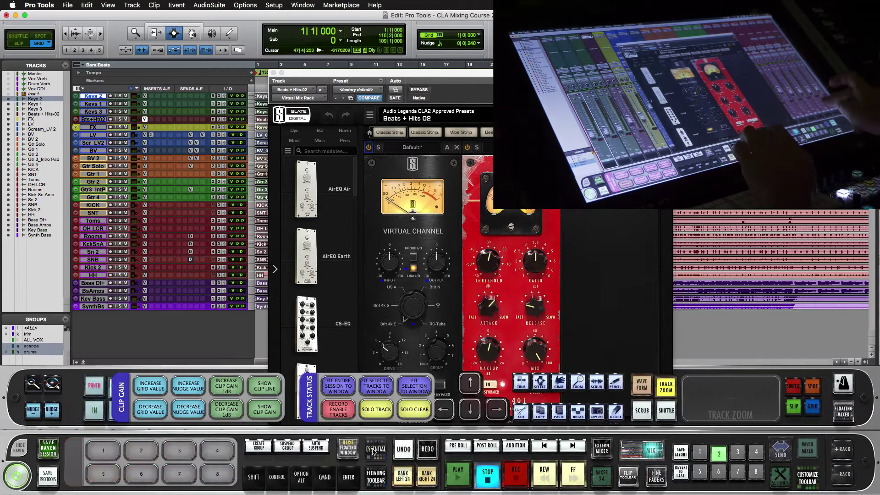
click(346, 448)
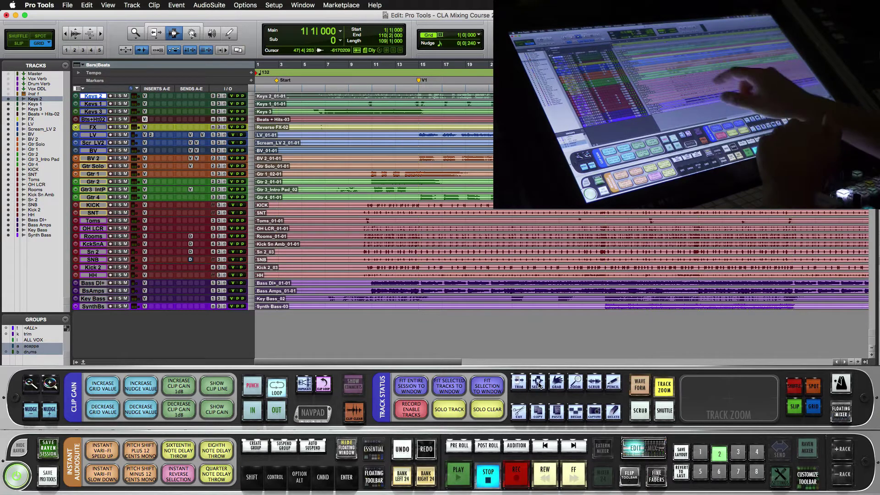
- Zoom in on the Sn 2 track, select bars 10 to 13 with the clip gain line shown, and lower their clip gain
drag(361, 252, 467, 267)
drag(719, 406, 741, 397)
drag(562, 304, 611, 302)
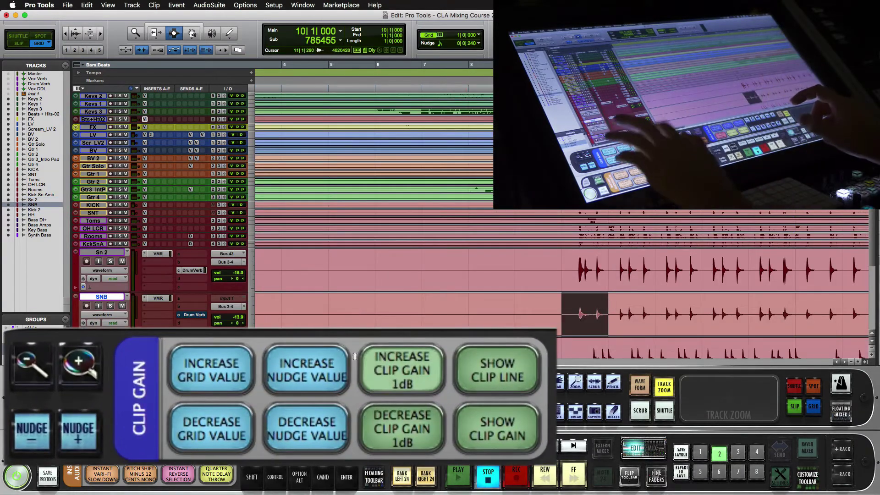
drag(564, 265, 700, 266)
click(502, 372)
drag(728, 402, 726, 379)
key(super+7)
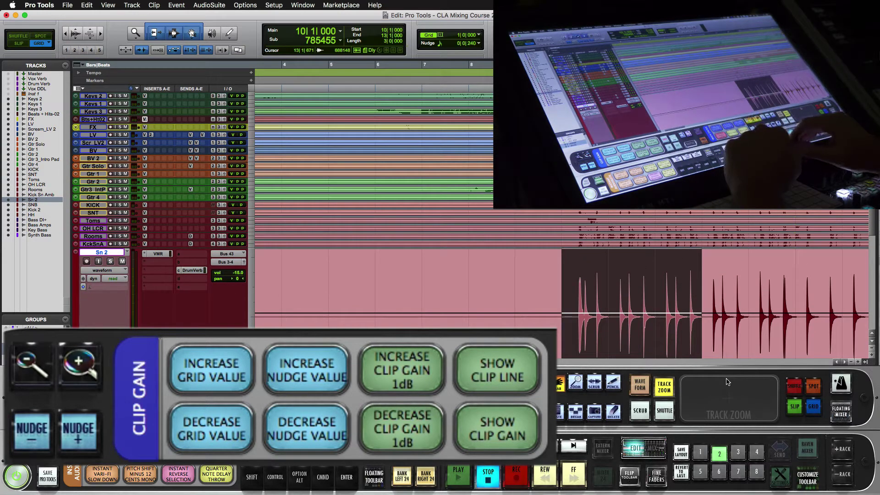
drag(619, 314, 619, 334)
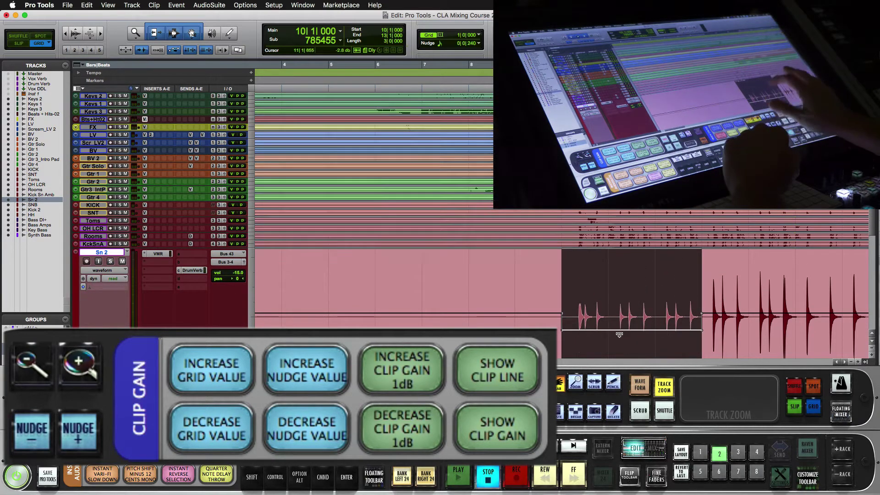
- Raise the clip gain of bar 11 on Sn 2 to about +0.5 dB and hide the clip gain line
drag(626, 259, 646, 259)
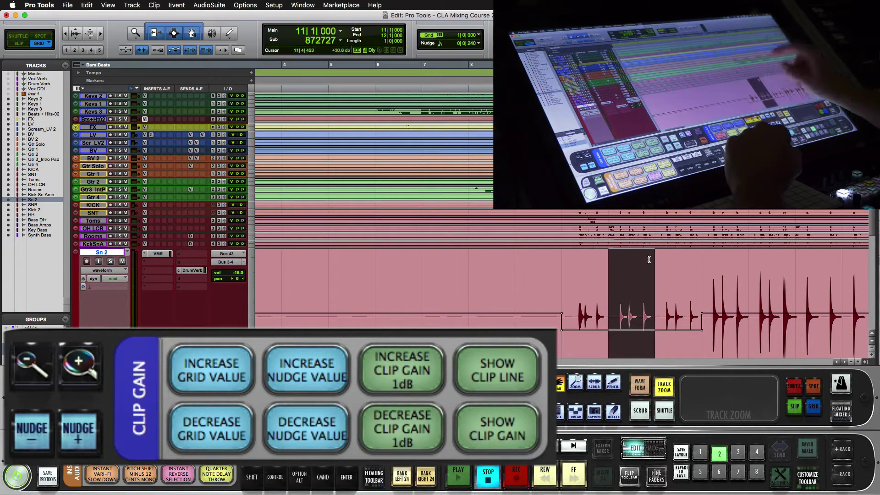
drag(634, 323, 634, 310)
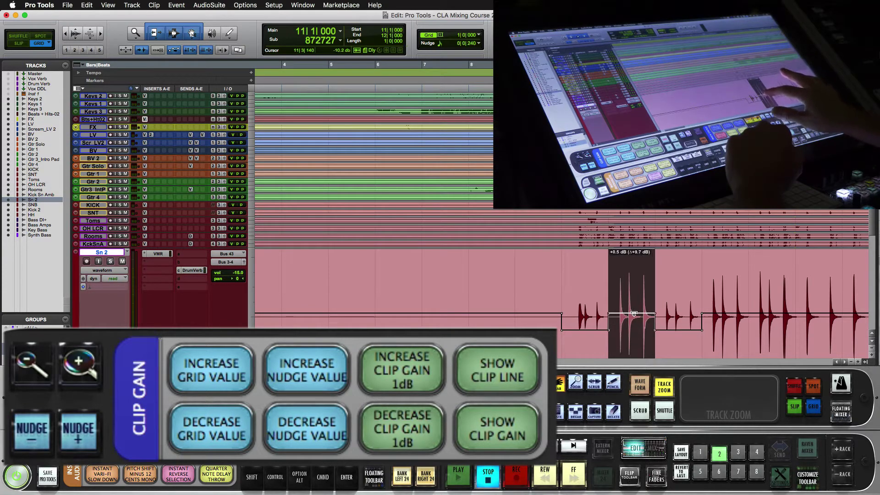
click(507, 376)
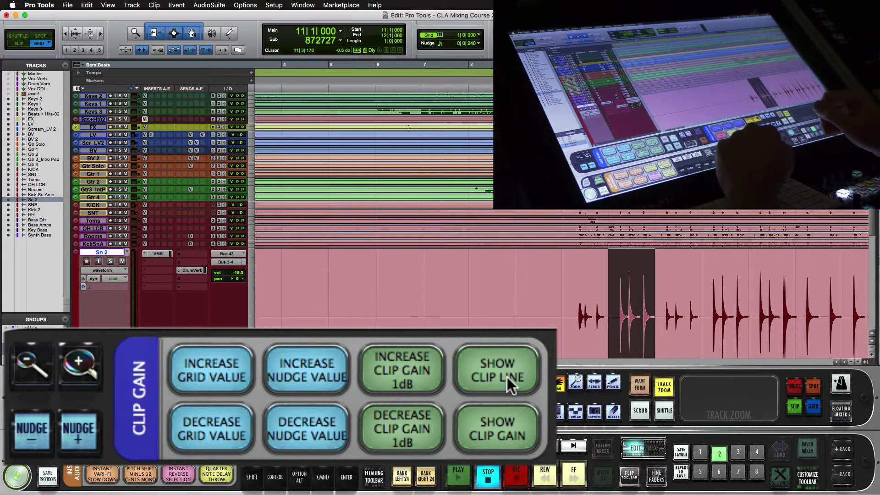
- In Slip mode, select Sn 2 from about 10|1|400 to 10|4|910 and nudge it forward three times and back twice
click(794, 406)
click(567, 292)
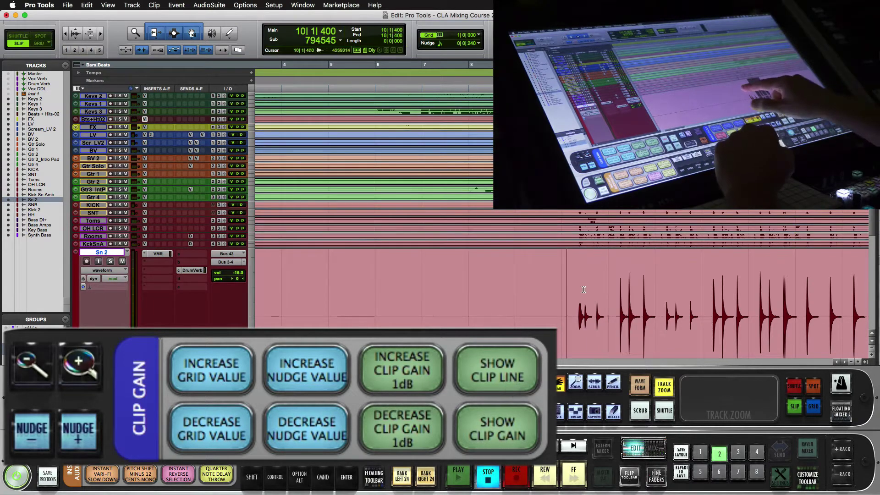
drag(566, 291, 608, 293)
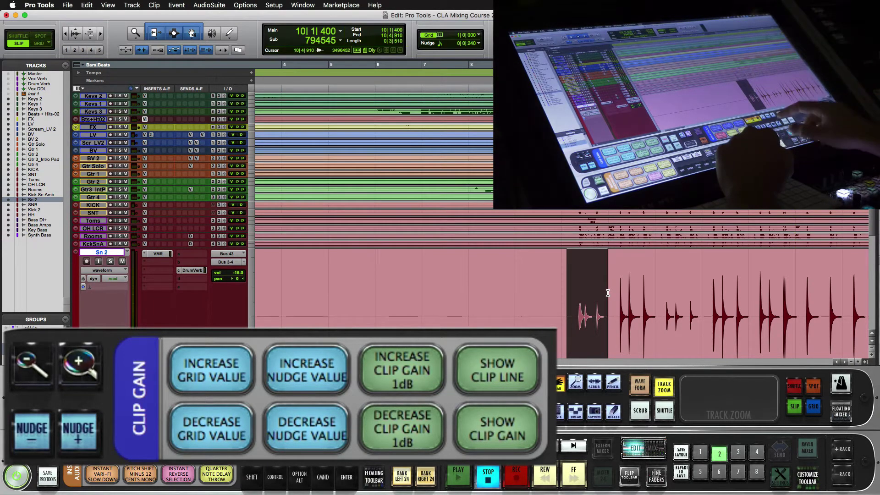
click(79, 432)
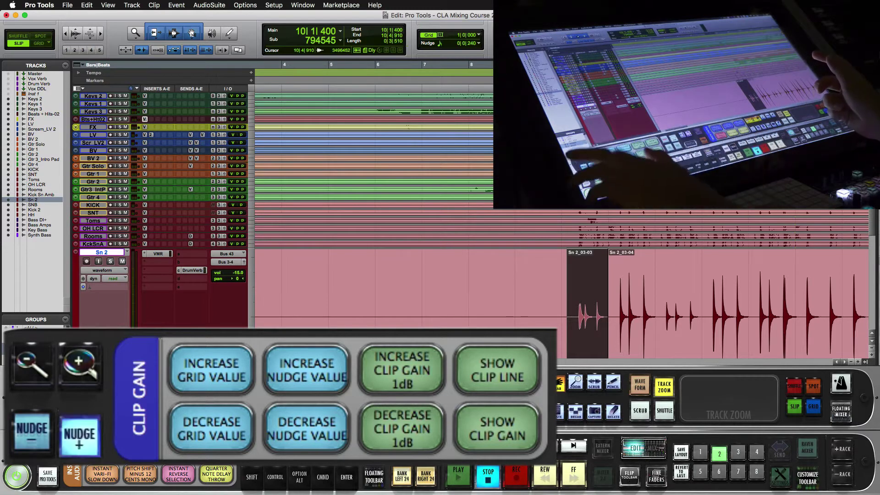
click(78, 432)
click(79, 432)
click(18, 432)
click(20, 438)
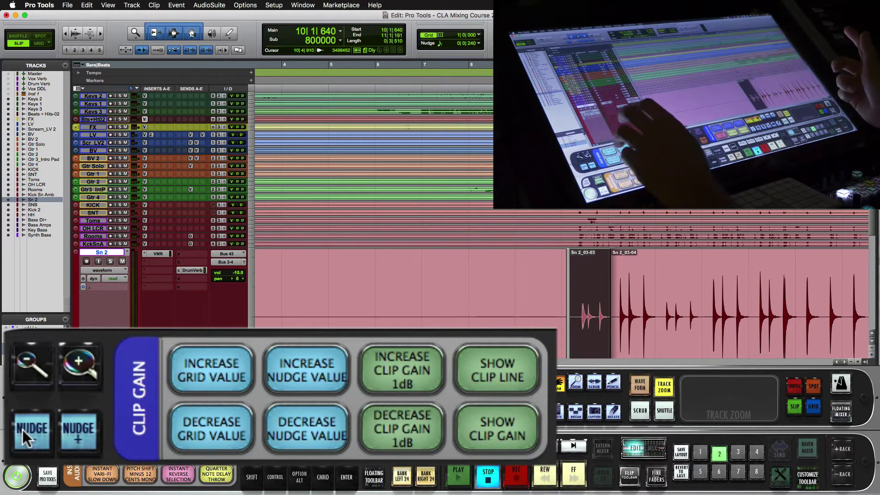
- Decrease the nudge value by two steps and nudge the selected Sn 2 clip forward five times
click(294, 435)
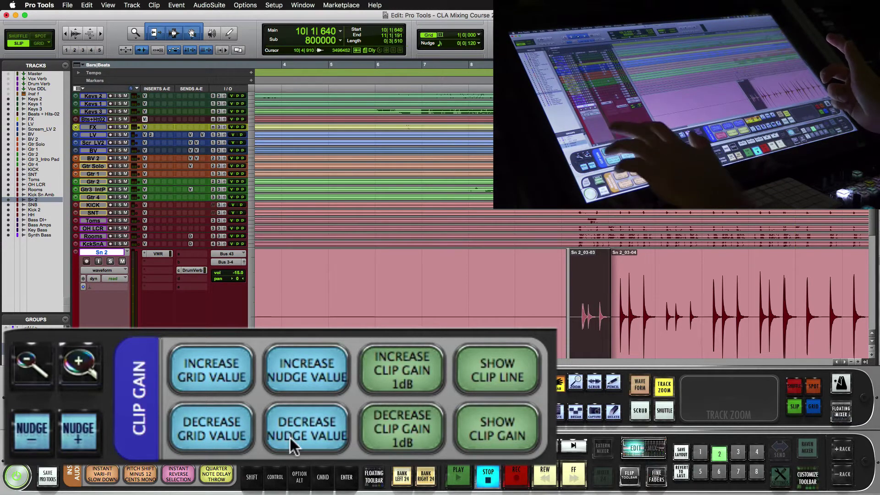
click(315, 441)
click(79, 431)
click(75, 434)
click(76, 434)
click(76, 434)
click(73, 433)
- Increase the nudge value by four steps and nudge the selected Sn 2 clip forward three times
click(306, 370)
click(306, 369)
click(306, 369)
click(306, 370)
click(78, 429)
click(78, 428)
click(79, 428)
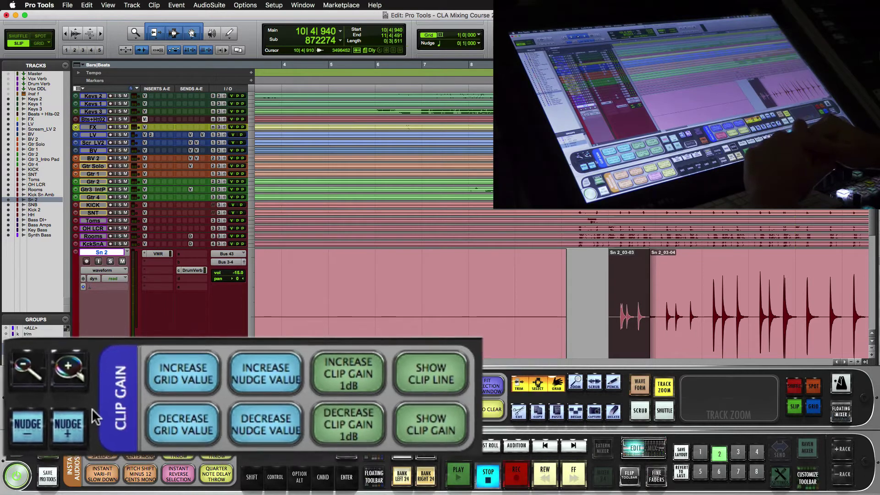
- In Grid mode, select bars 29 to 31 across the Keys 2 through Sn 2 tracks and render an instant Vari-Fi slow down
drag(728, 397, 652, 406)
key(r)
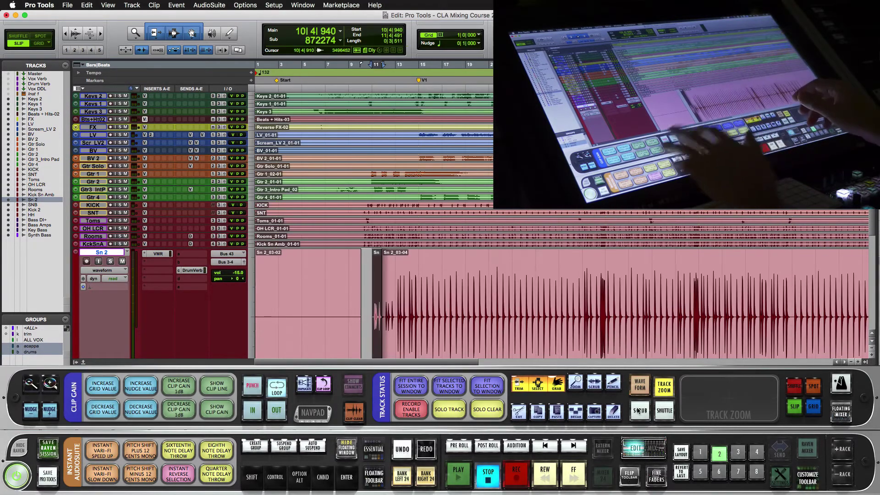
click(813, 412)
drag(582, 293, 605, 96)
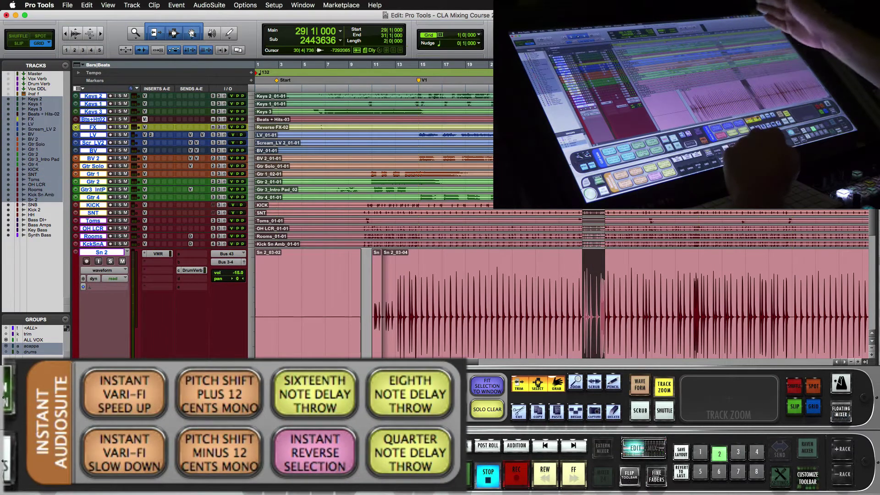
click(124, 451)
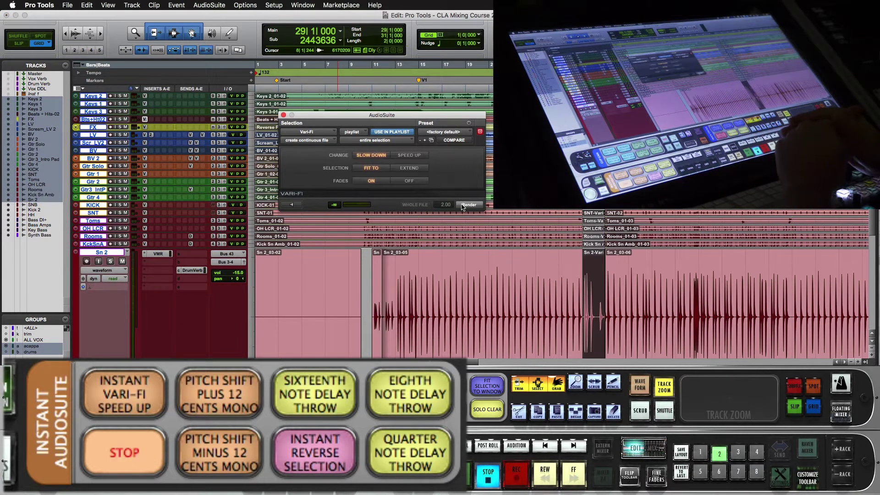
- Select bars 37 to 39 across the Keys 2 through Sn 2 tracks and render an instant reverse of the selection
drag(675, 275, 700, 96)
click(315, 452)
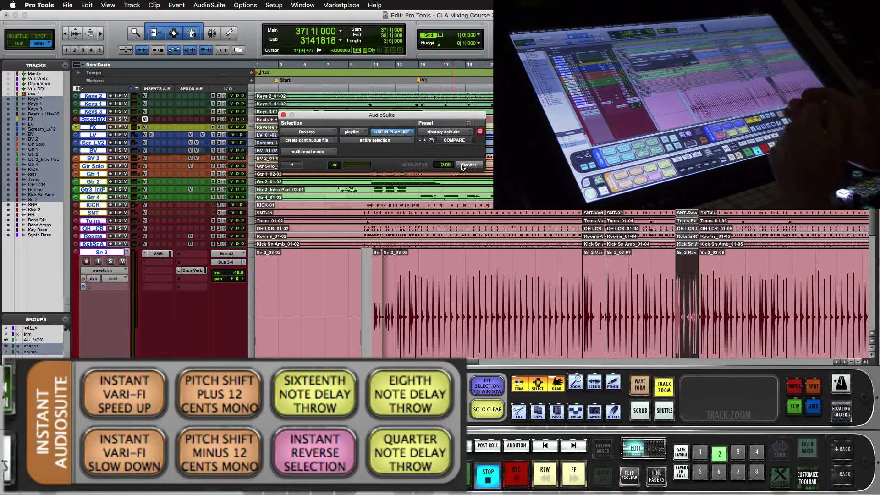
- Recall RAVEN layout 3 for the Mix window and select only the LV track
click(738, 453)
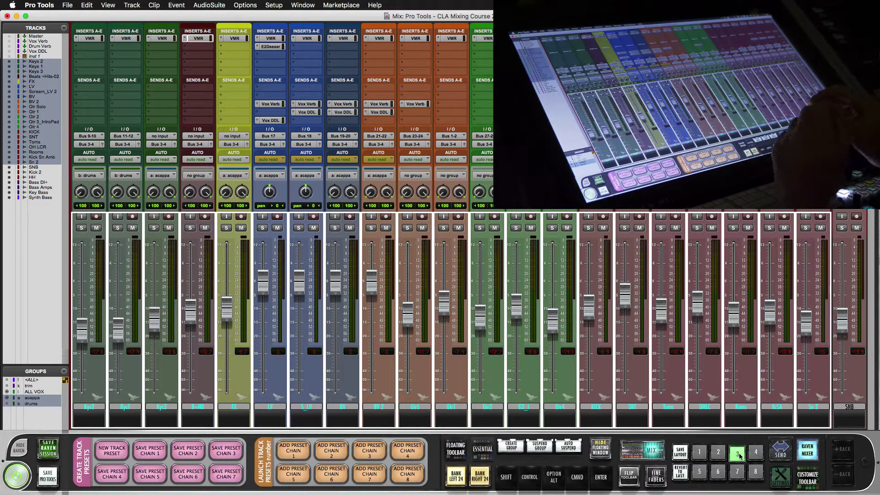
click(553, 477)
click(505, 477)
click(325, 389)
click(554, 477)
click(504, 477)
click(270, 406)
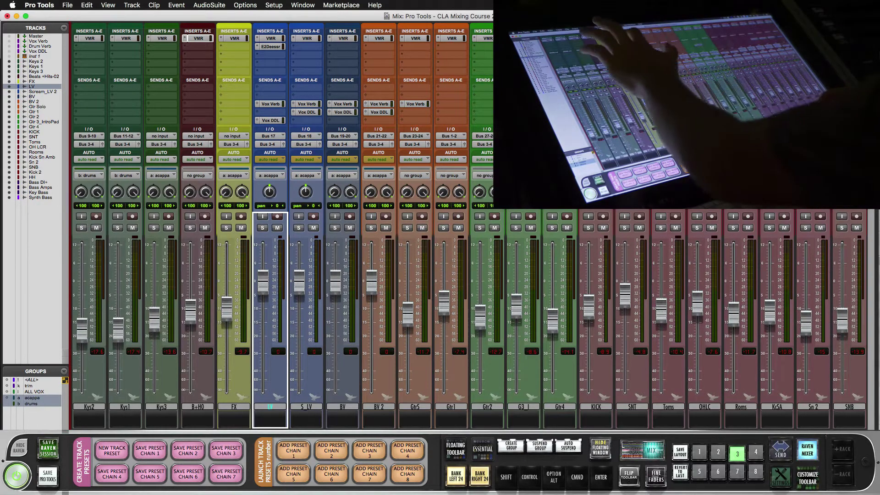
- Insert EQ3 7-Band and bx_opto (mono) in the next two free insert slots of the LV track and hide the plug-in windows
click(300, 57)
mouse_move(300, 54)
mouse_move(389, 53)
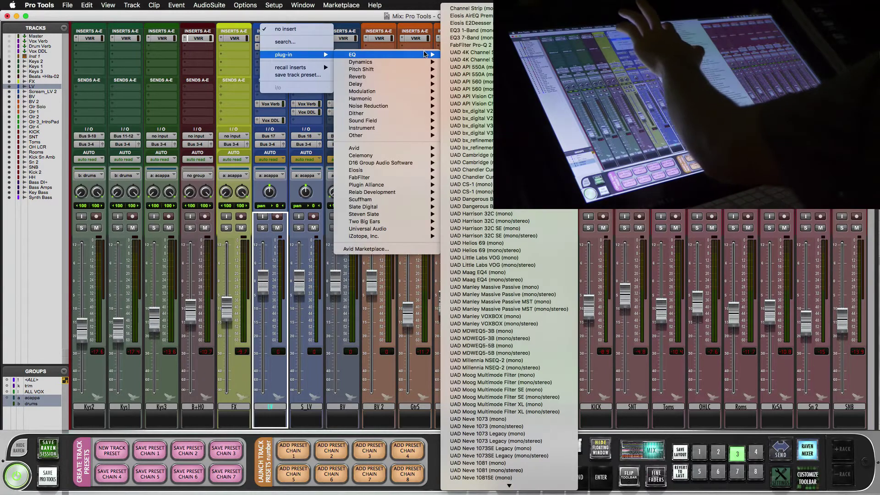
click(451, 40)
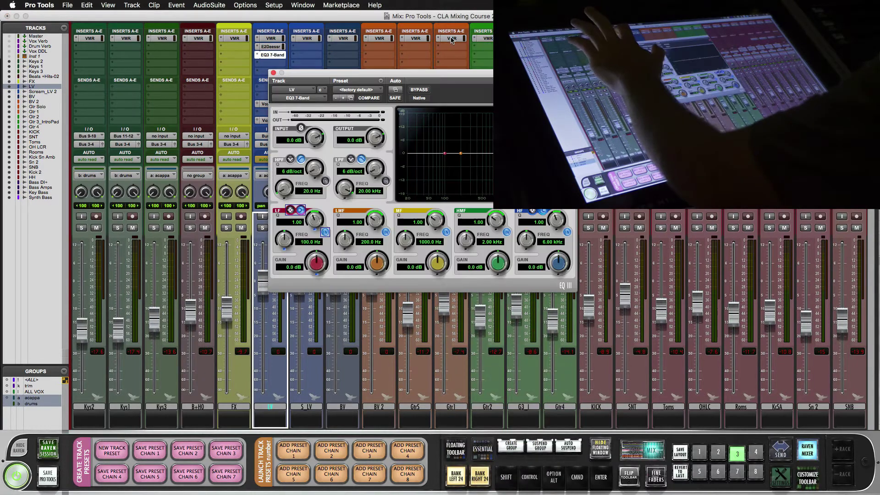
click(270, 54)
mouse_move(294, 63)
mouse_move(390, 70)
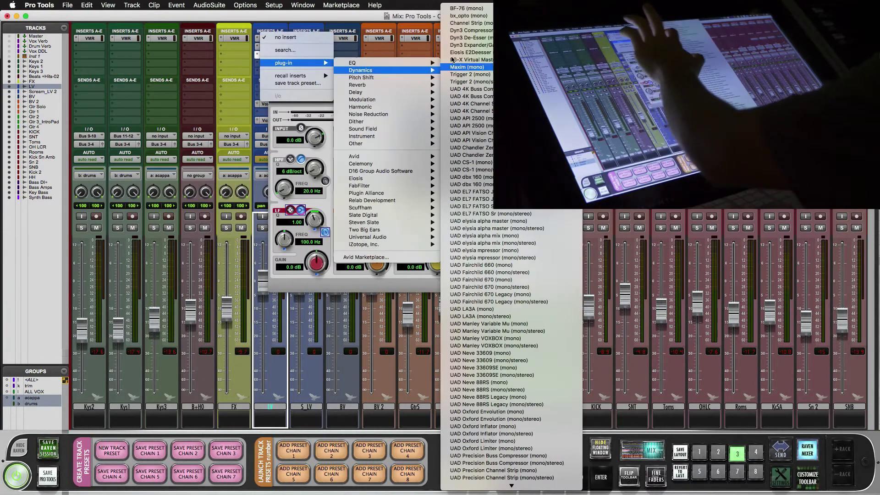
click(456, 17)
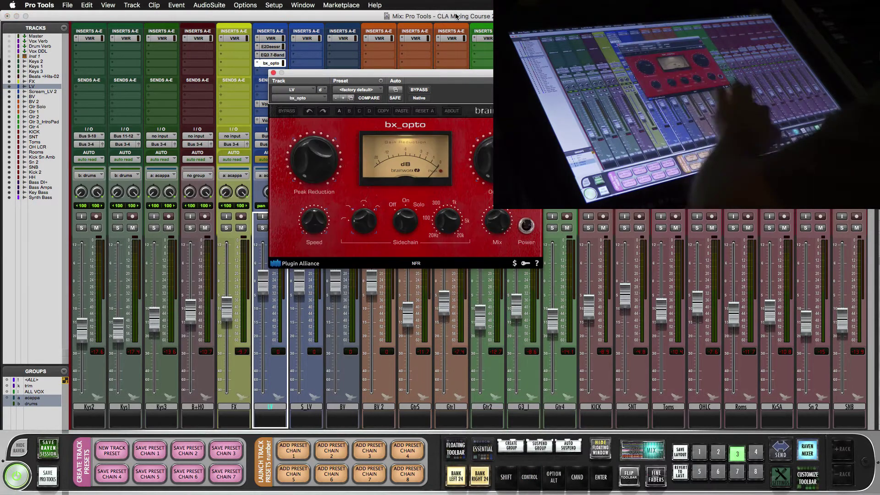
click(600, 447)
- Assign LV's first send to Bus 12 and change its main output to Bus 27
click(270, 87)
mouse_move(296, 95)
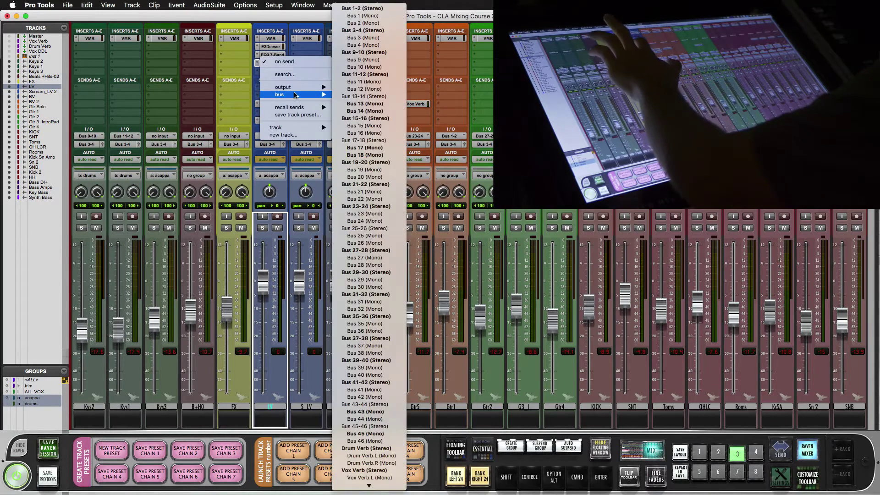
click(350, 89)
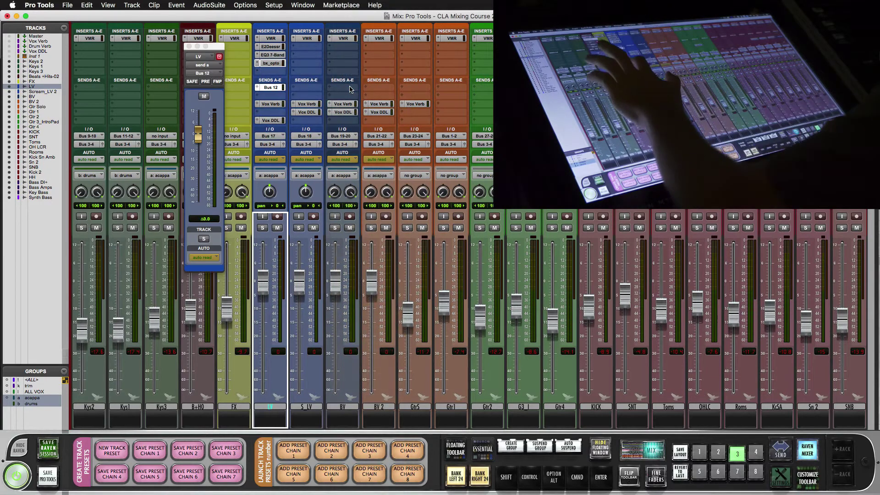
click(283, 143)
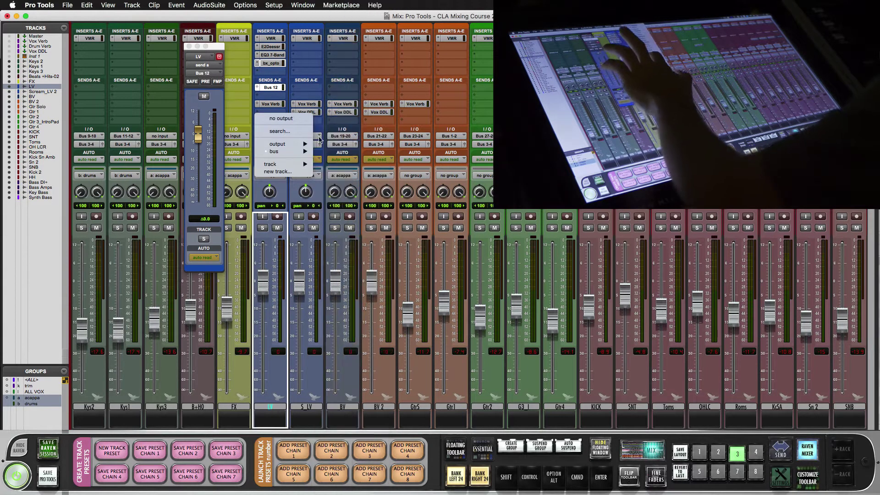
mouse_move(301, 152)
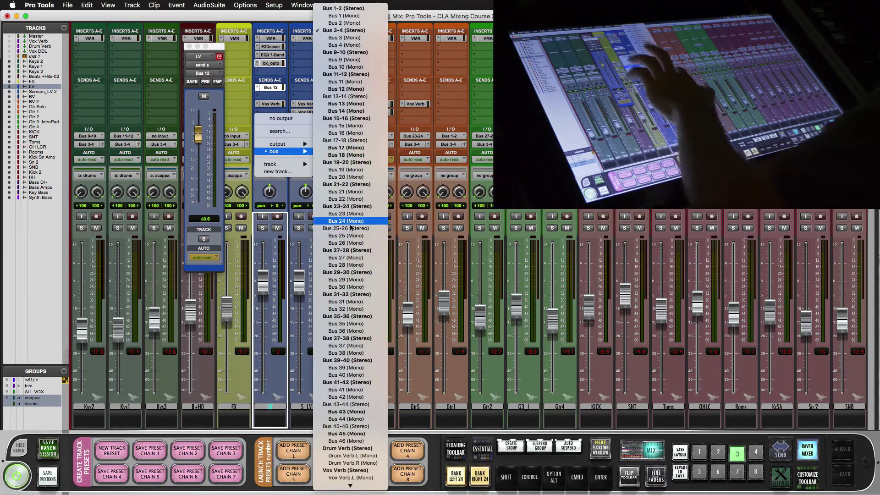
click(359, 258)
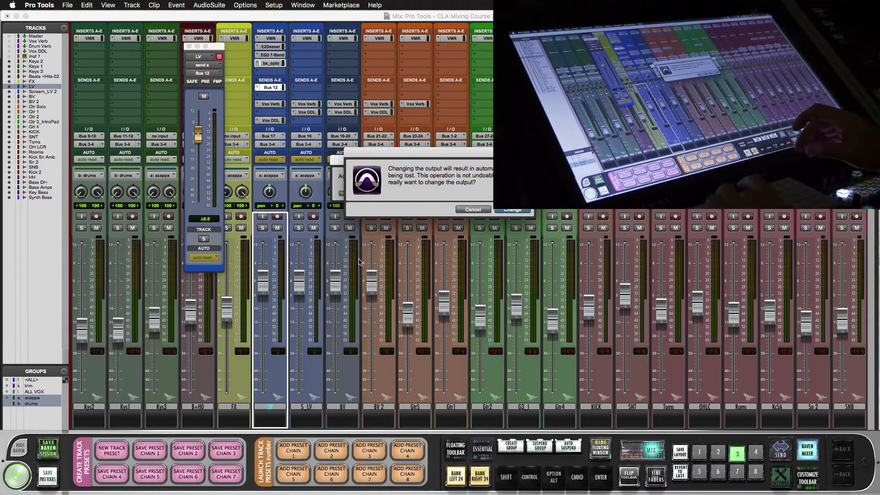
key(Return)
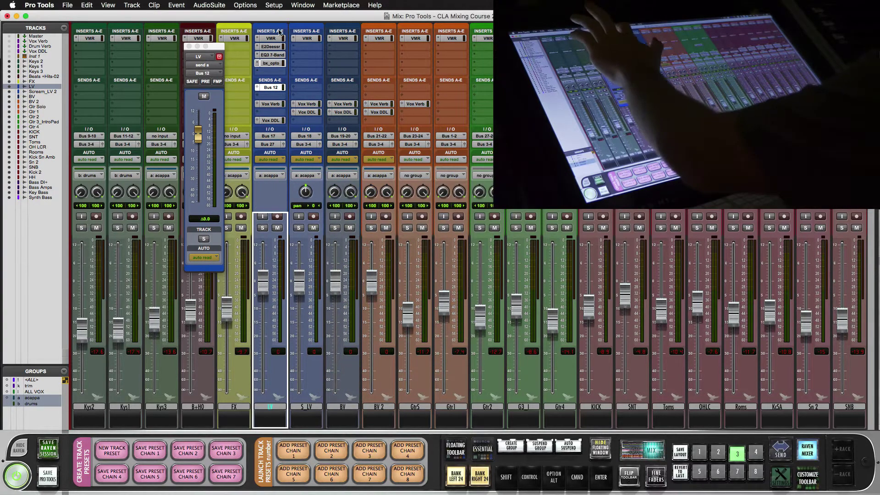
- Color the LV track olive yellow and hide the floating windows
double_click(279, 31)
click(300, 115)
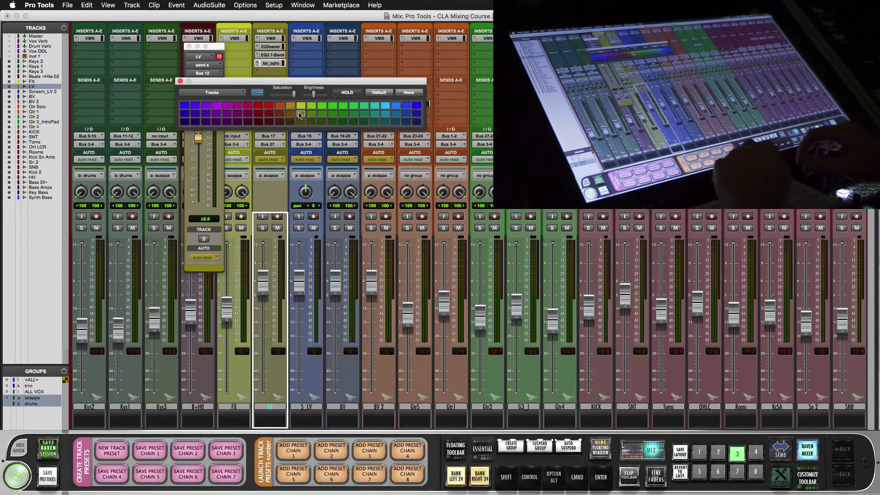
click(596, 453)
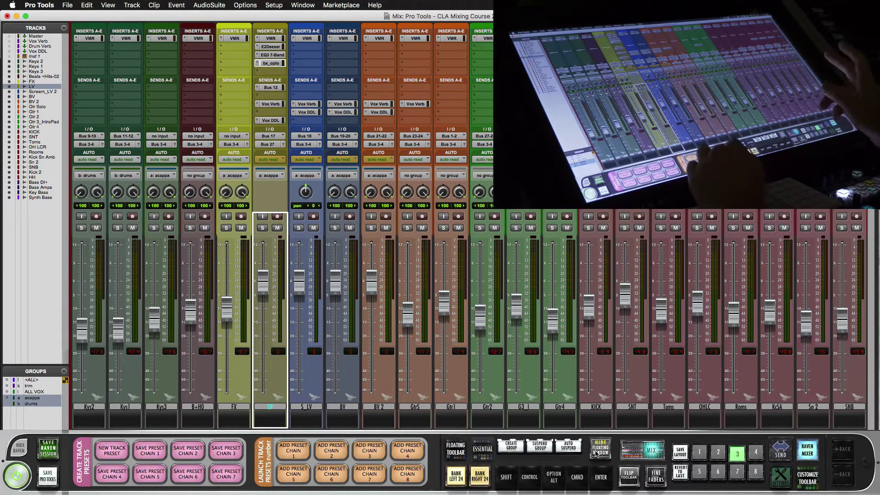
- Create four new audio tracks directly after the LV track
click(112, 450)
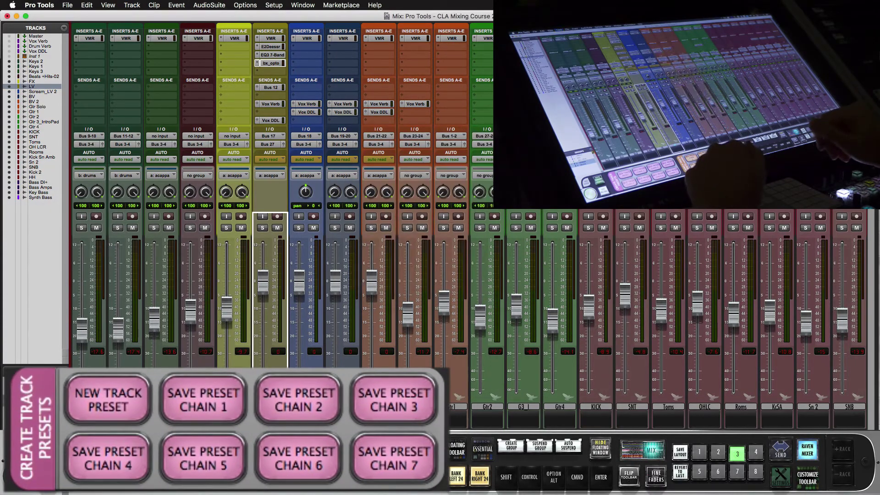
key(super+shift+n)
text(4)
key(Return)
- Select the Audio 2, Audio 3 and Audio 4 tracks and apply preset chain 4 to them
click(270, 406)
click(341, 406)
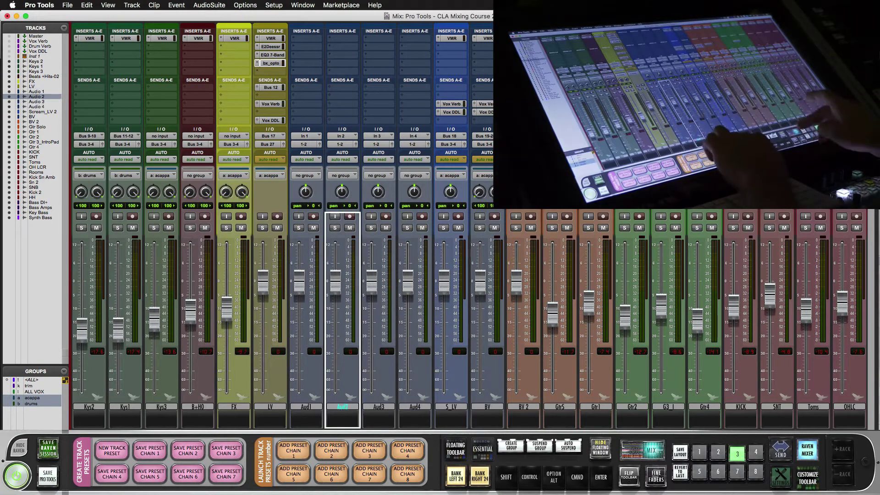
shift+click(414, 406)
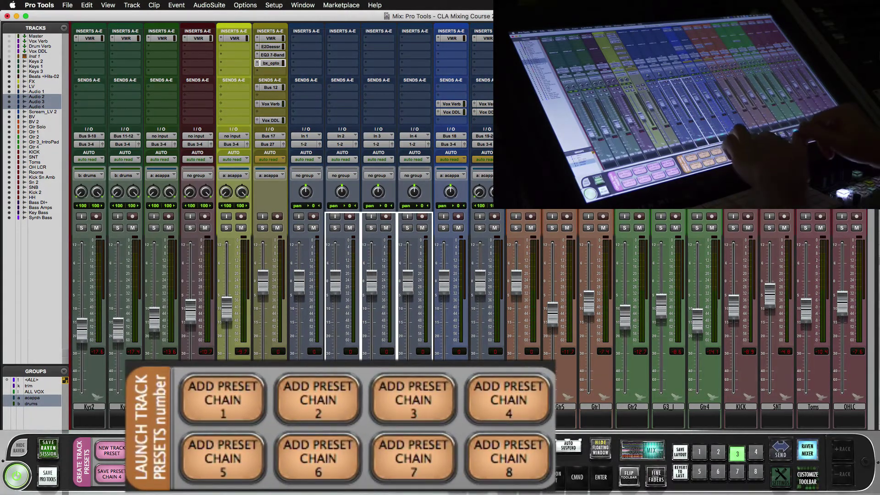
click(407, 450)
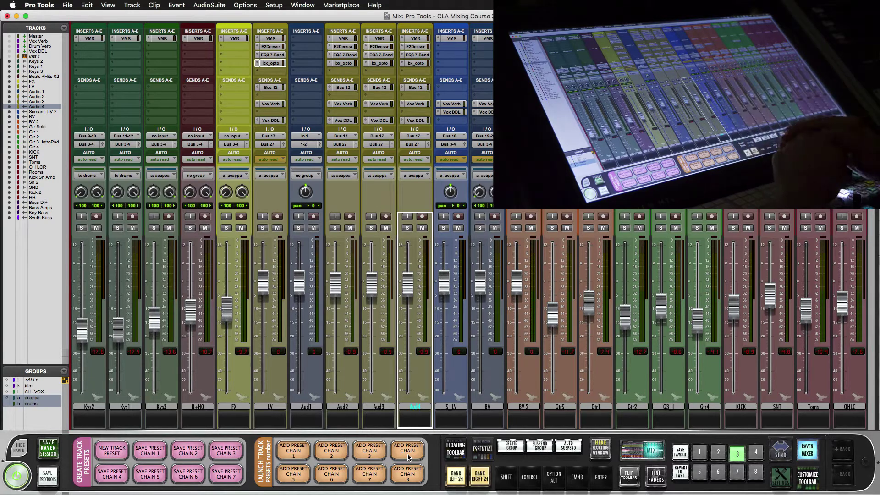
- Save the blank Audio 1 track as preset chain 1 and apply that chain to Audio 2, Audio 3 and Audio 4
click(306, 406)
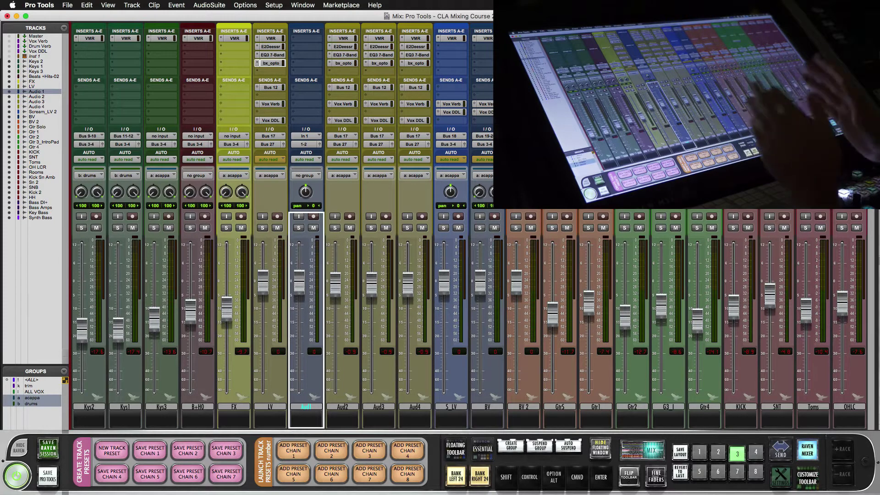
click(149, 450)
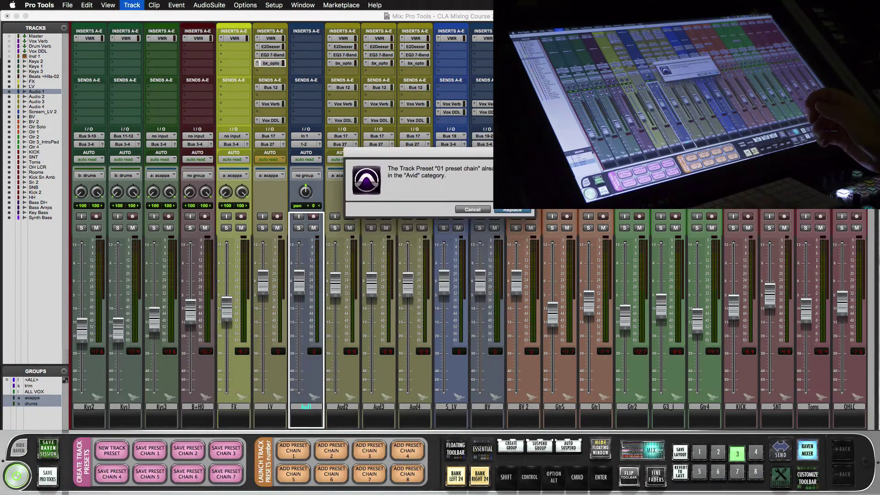
click(342, 406)
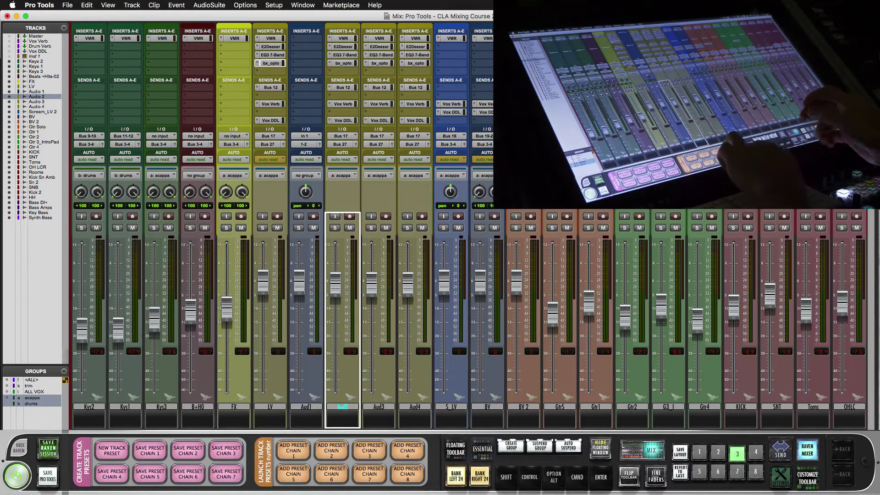
super+click(378, 406)
super+click(414, 406)
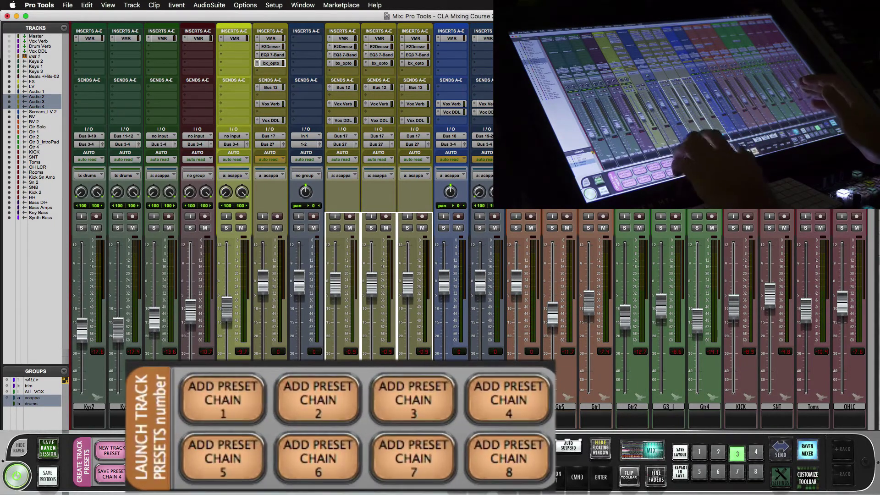
click(232, 407)
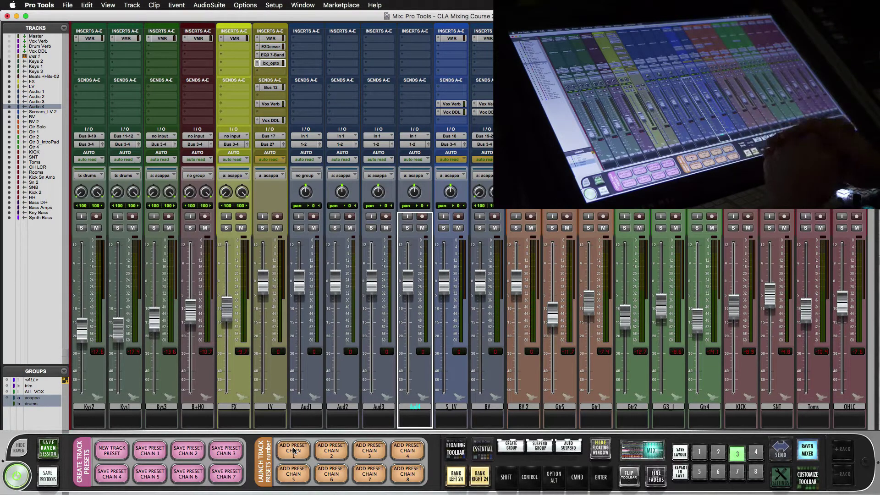
- Insert Channel Strip and Pitch II in the first two insert slots of the Audio 2 track and hide the plug-in windows
click(342, 406)
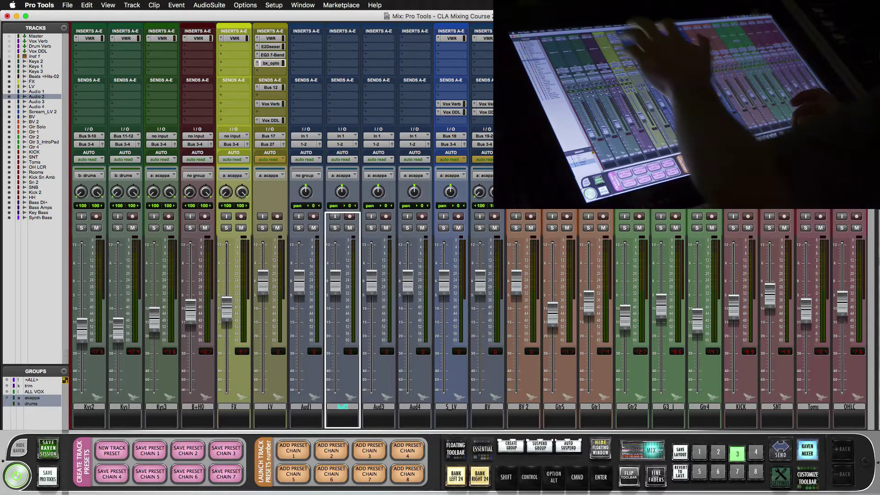
click(342, 39)
mouse_move(388, 40)
mouse_move(432, 45)
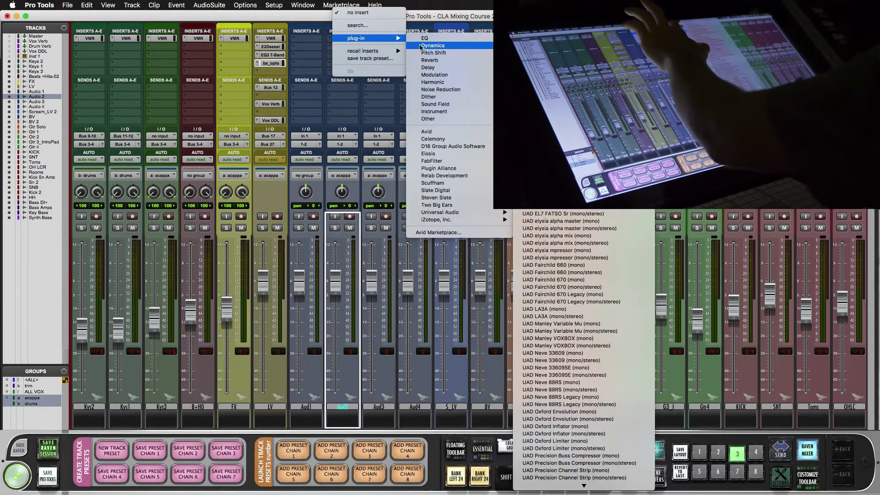
click(564, 78)
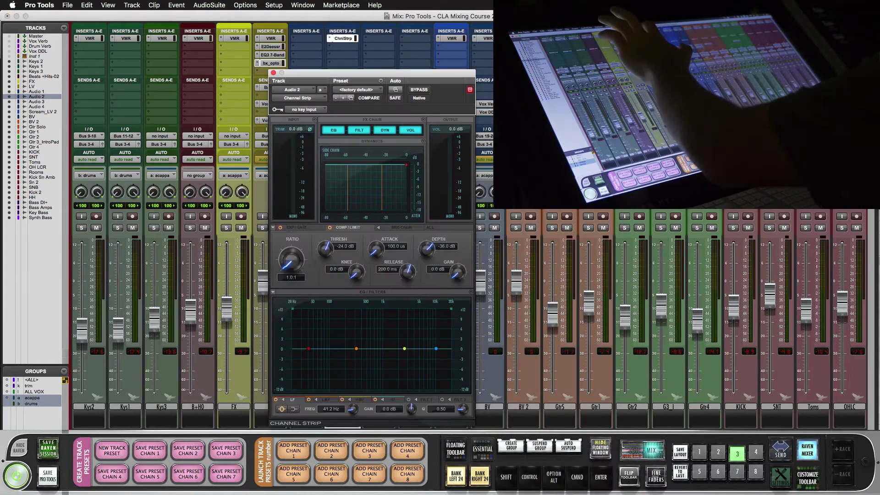
click(342, 46)
mouse_move(376, 47)
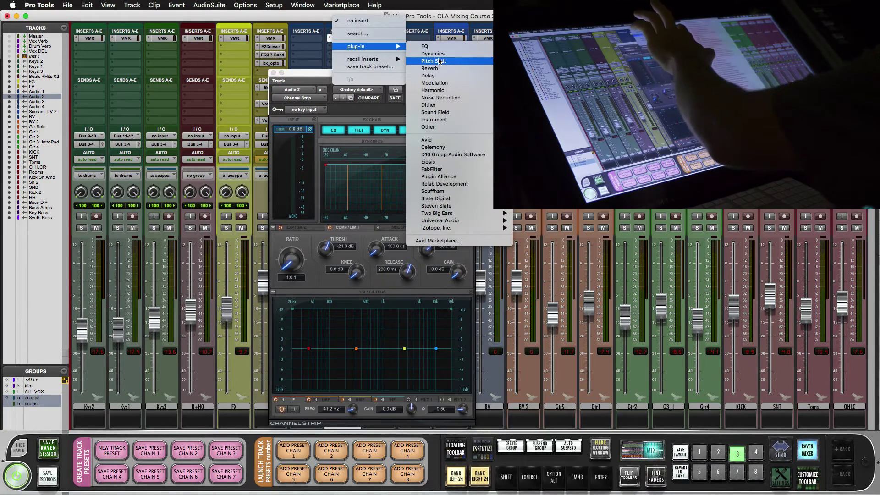
click(550, 61)
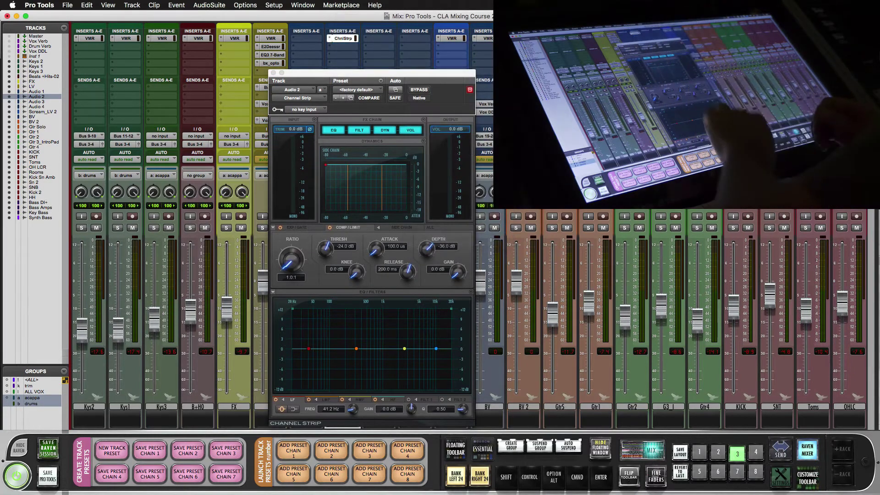
click(600, 448)
- Add two sends on the Audio 2 track, one to Bus 13-14 and one to Bus 15-16
click(344, 94)
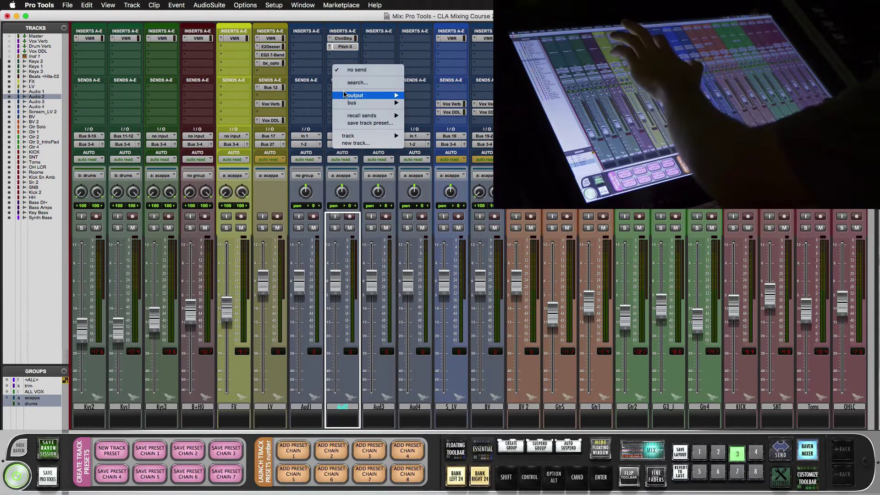
mouse_move(362, 92)
click(416, 98)
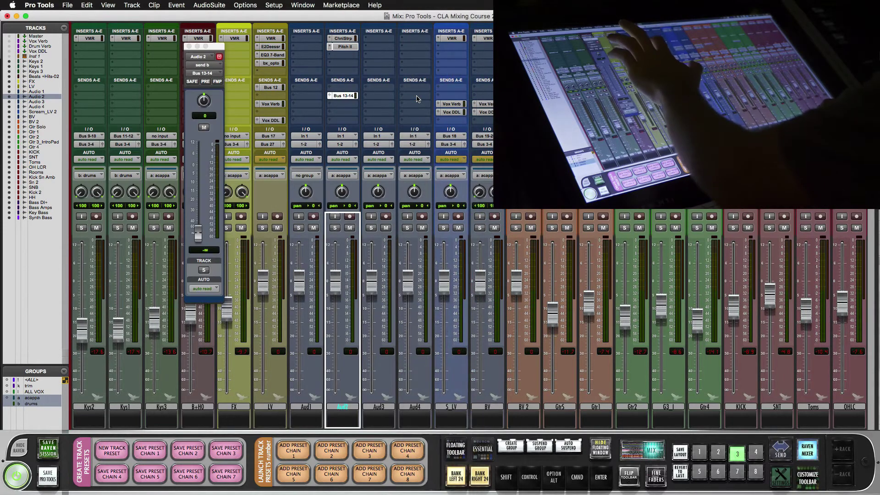
click(345, 87)
mouse_move(362, 118)
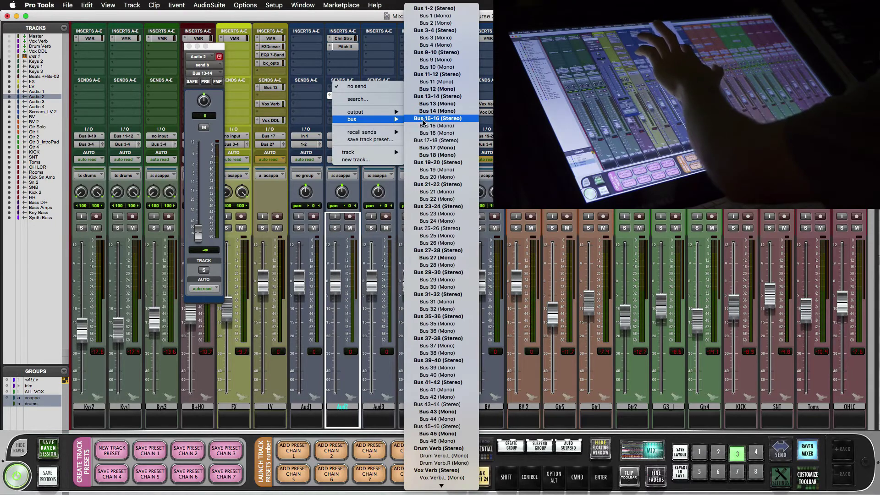
click(425, 118)
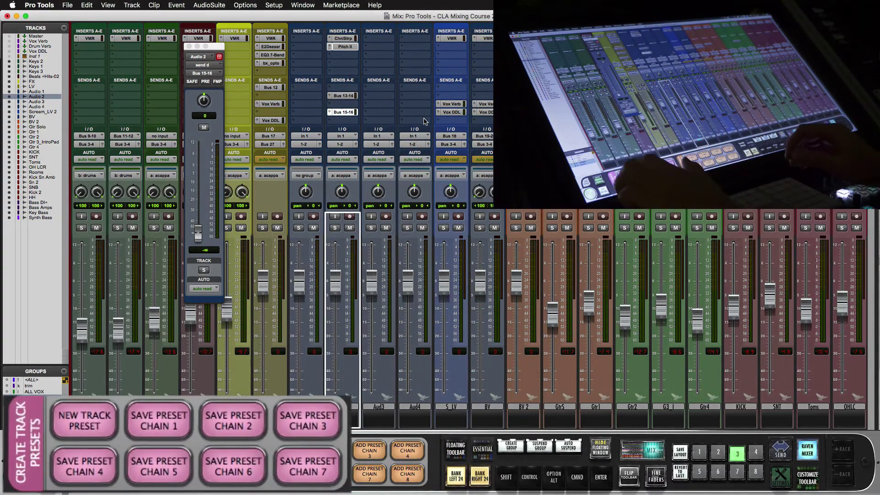
- Start a new track preset from Audio 2, limiting recalled data to Send Output Assignments, Plug-in Assignments, and Plug-in Settings and Automation
click(96, 444)
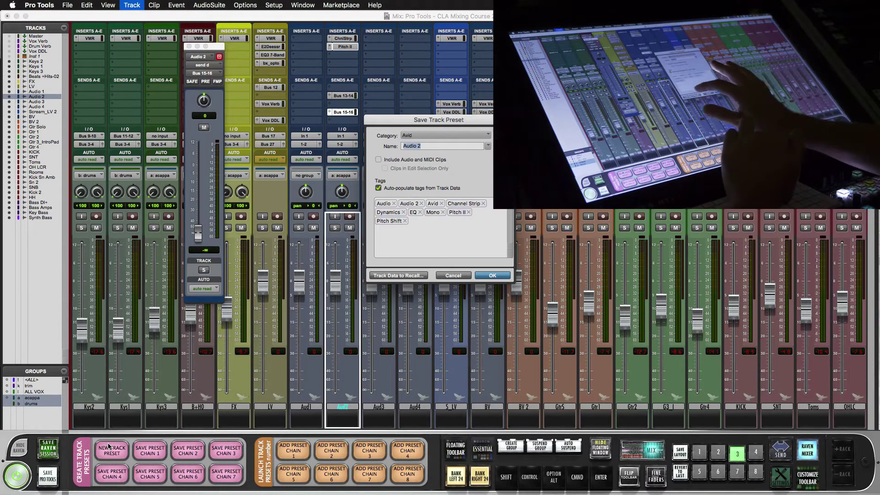
click(398, 275)
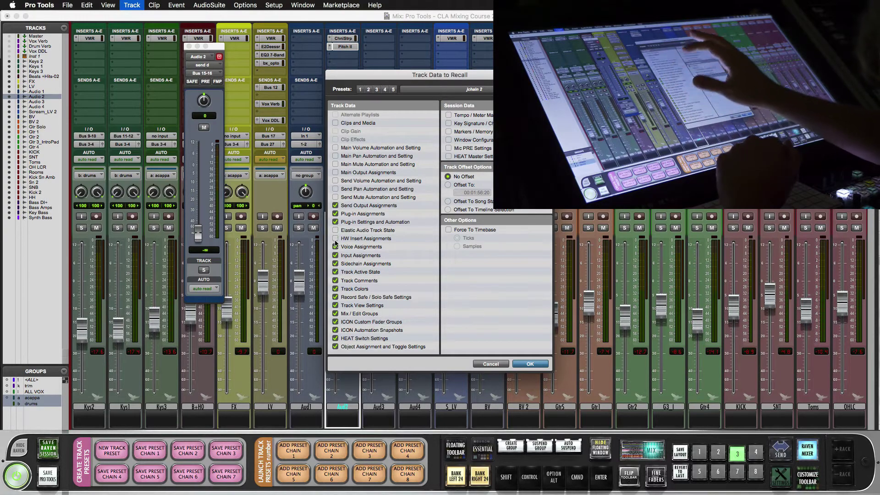
click(335, 271)
click(335, 281)
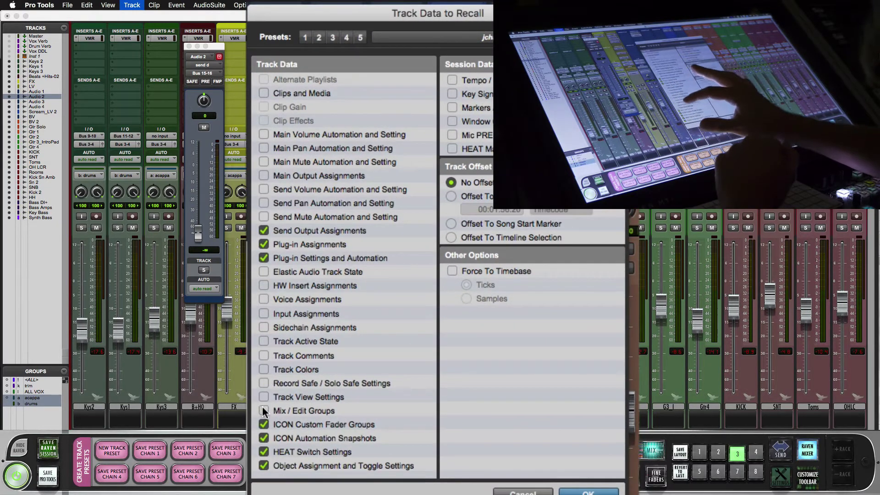
click(263, 451)
click(263, 465)
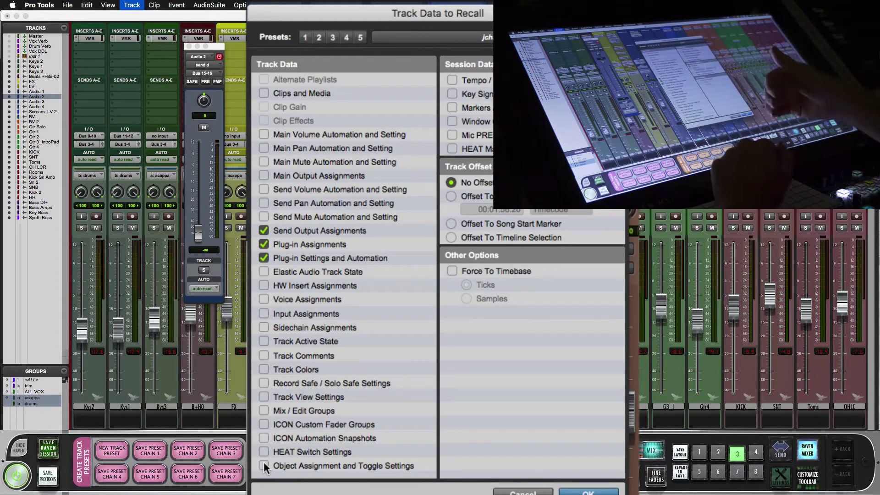
- Save the current track data recall settings as "plugins and sends" and accept them for the preset
click(430, 37)
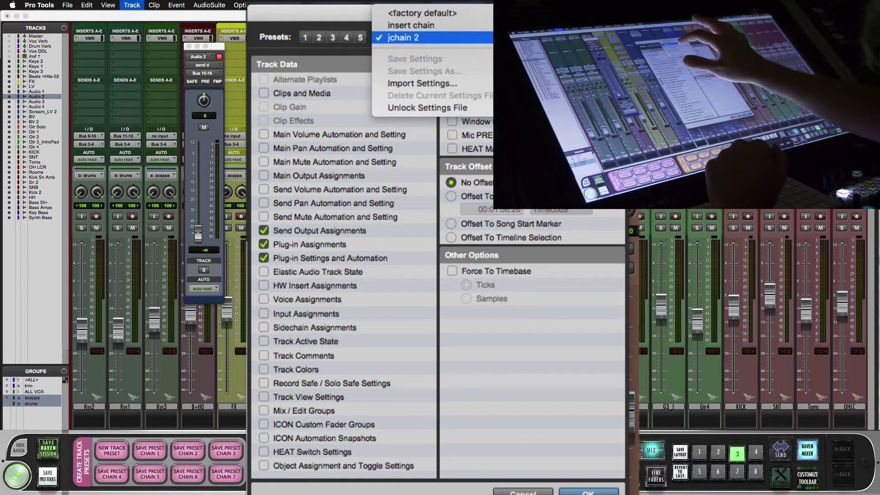
click(402, 37)
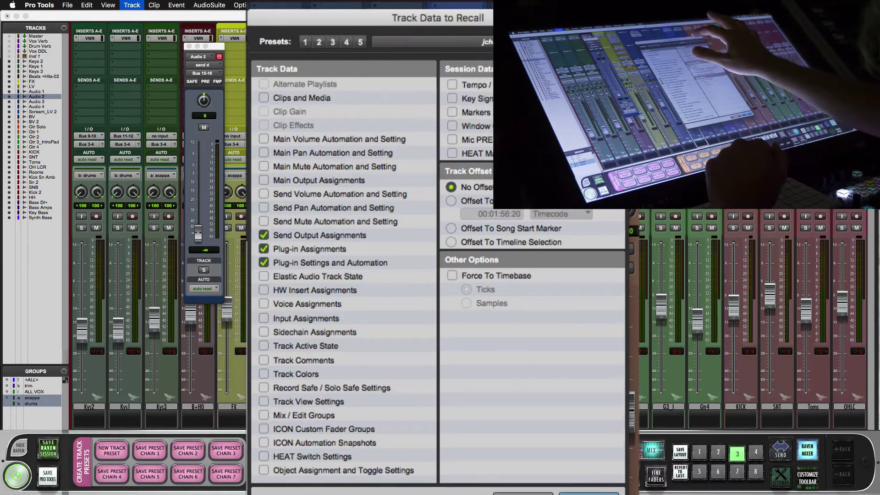
click(430, 42)
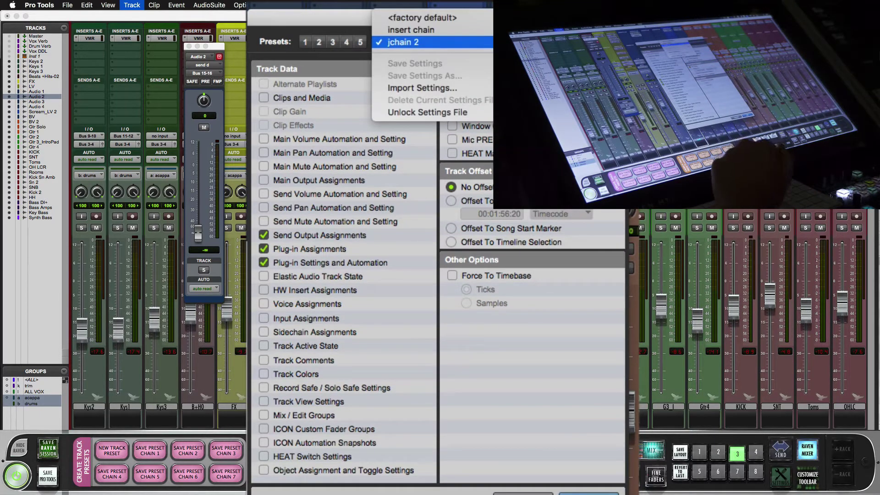
key(Escape)
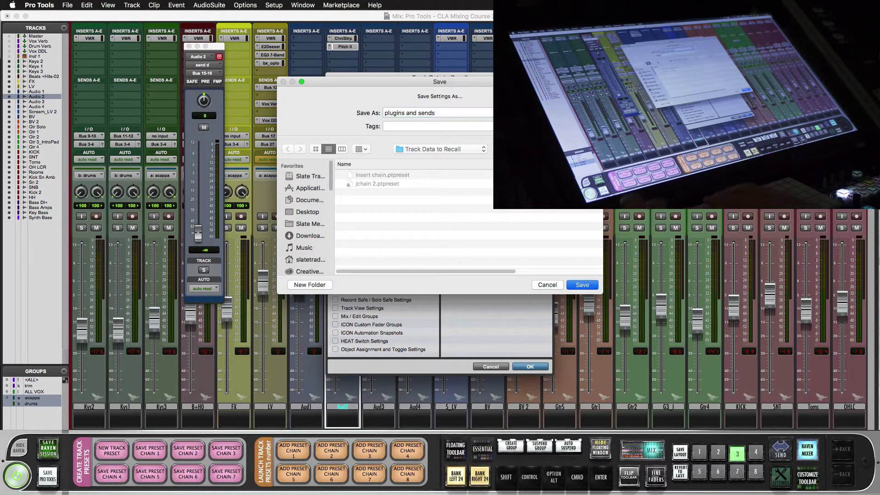
text(nds)
key(Return)
key(Return)
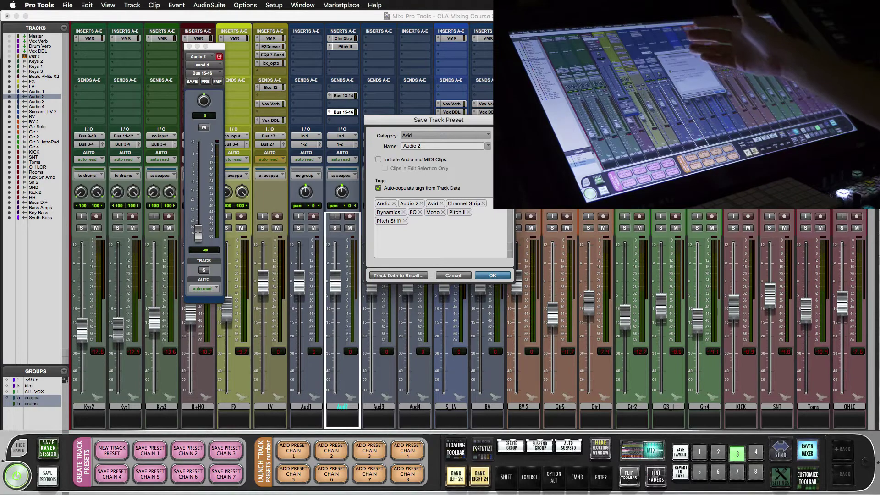
- Name the Audio 2 track preset "06 PRESET CHAIN" and save it
key(super+a)
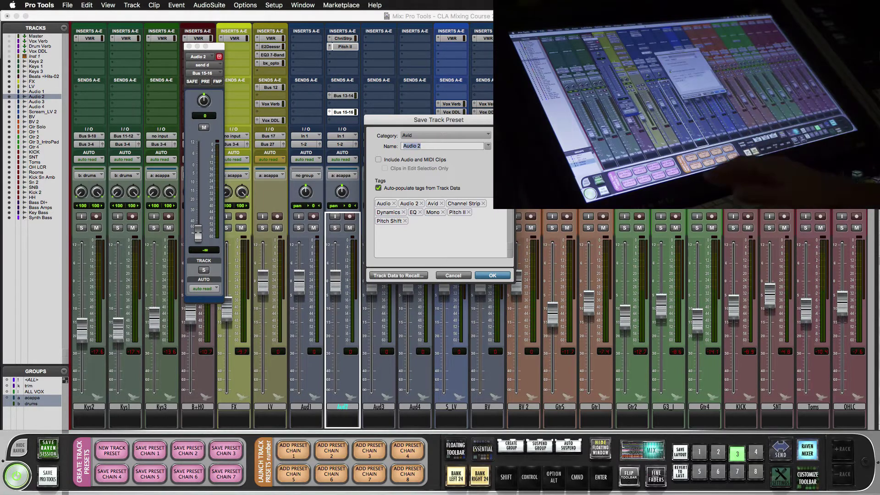
click(577, 476)
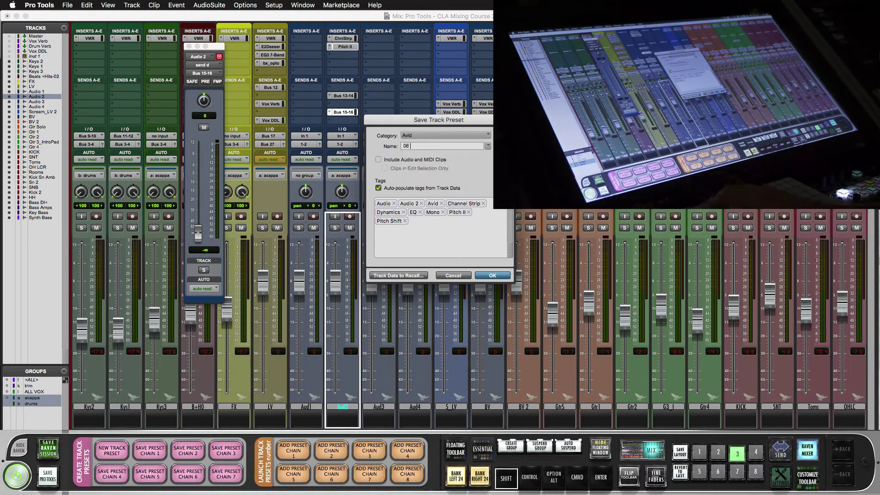
text(06 PRESET CHAIN)
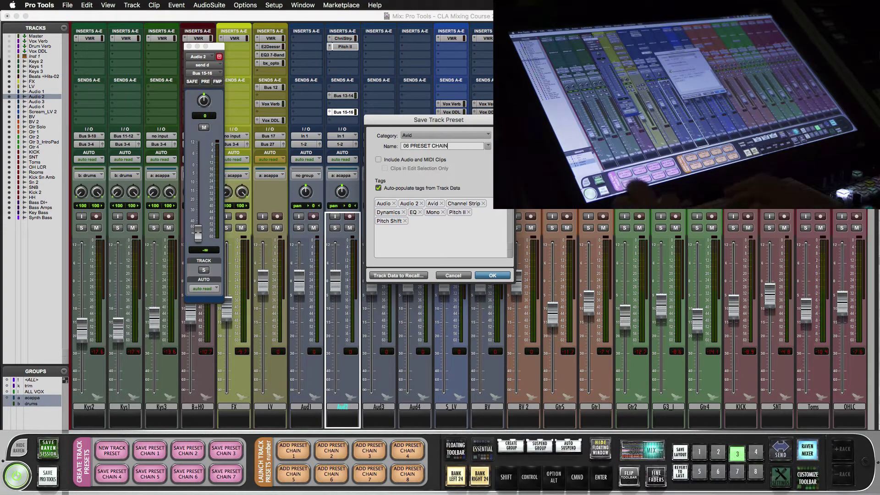
key(Return)
- Apply preset chain 6 to the Audio 3 track, finishing with Audio 4 selected
click(379, 406)
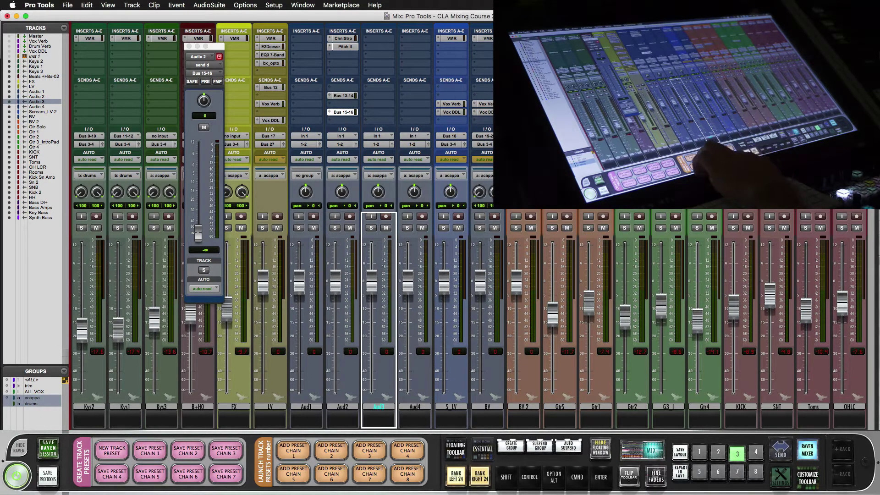
click(331, 473)
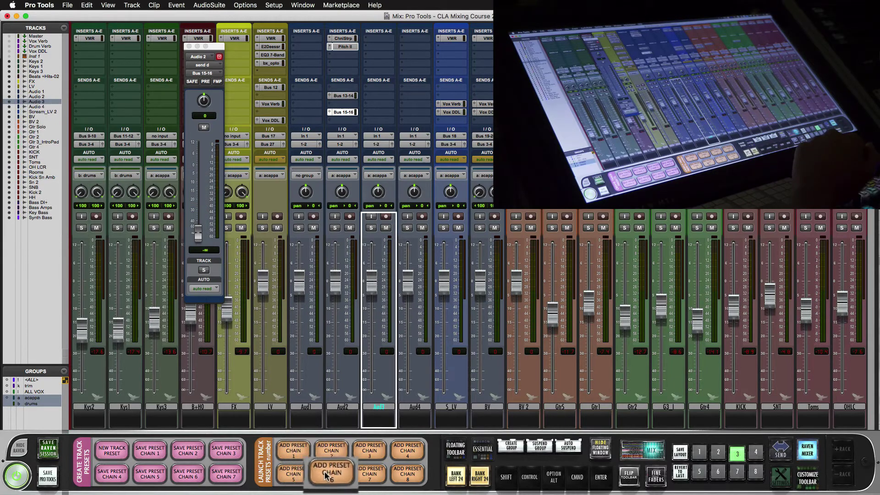
click(327, 476)
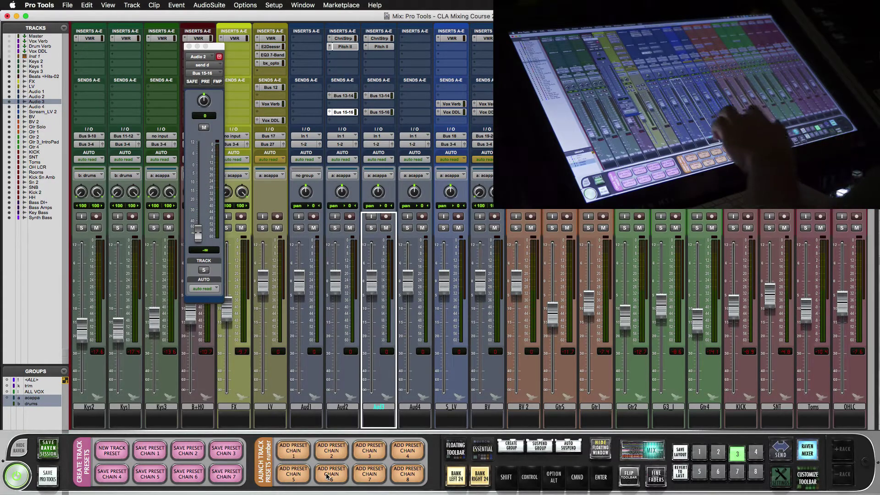
click(414, 406)
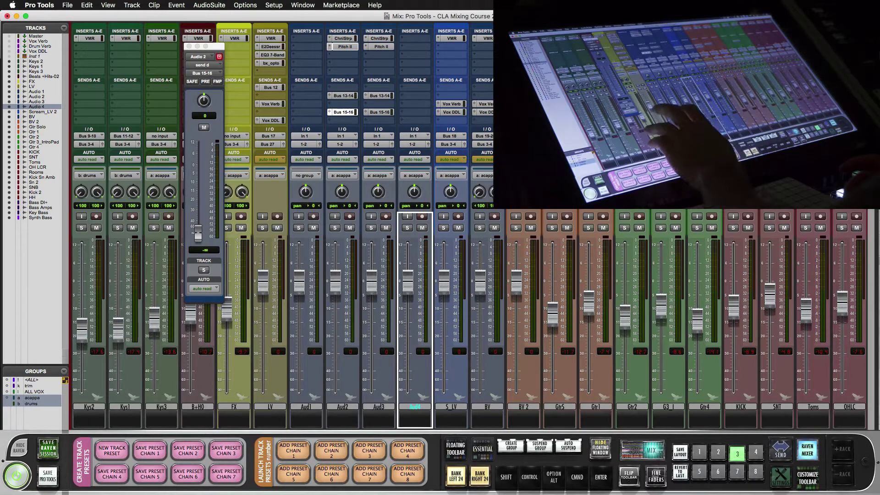
- Change the colour of the LV track to orange and close the colour palette
click(270, 406)
double_click(271, 29)
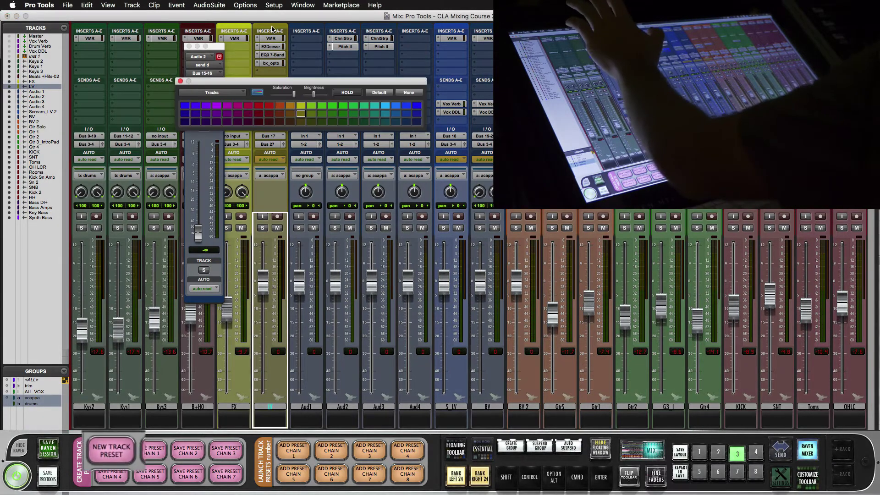
click(279, 105)
click(180, 81)
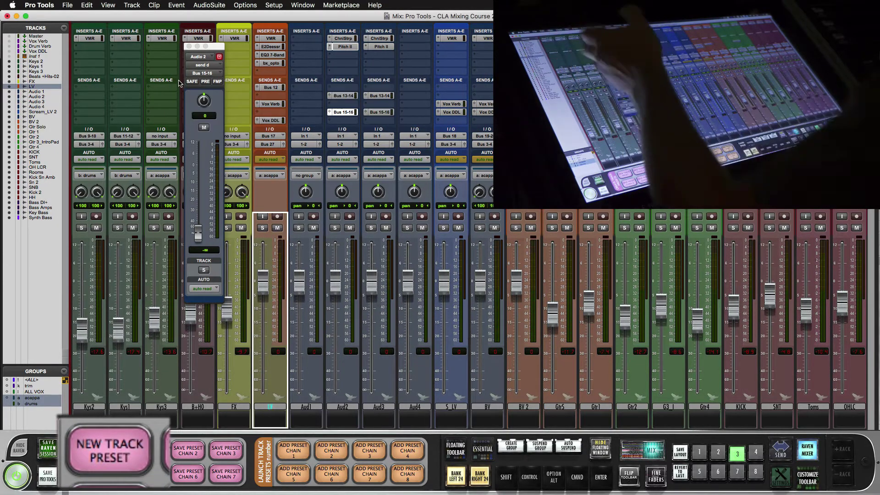
- Save the LV track as a new preset named "011 PRESET CHAIN", using the "plugins and sends" recall settings
click(111, 450)
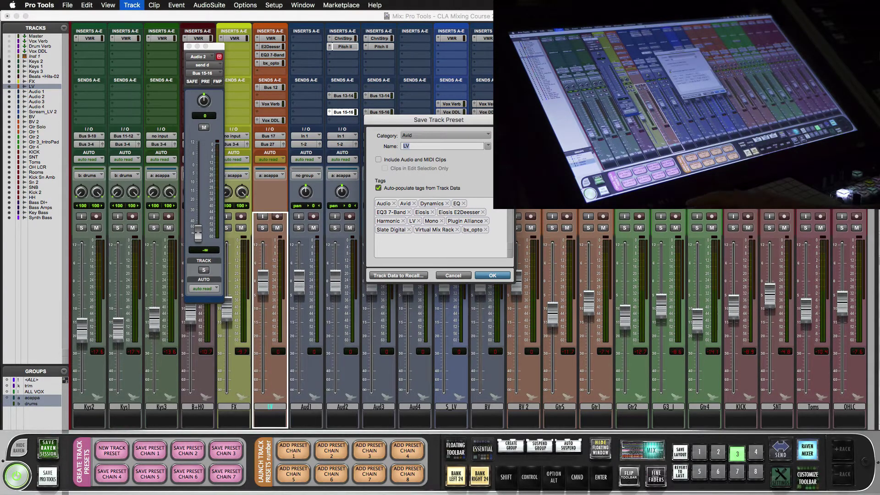
text(011 PRESET CHAIN)
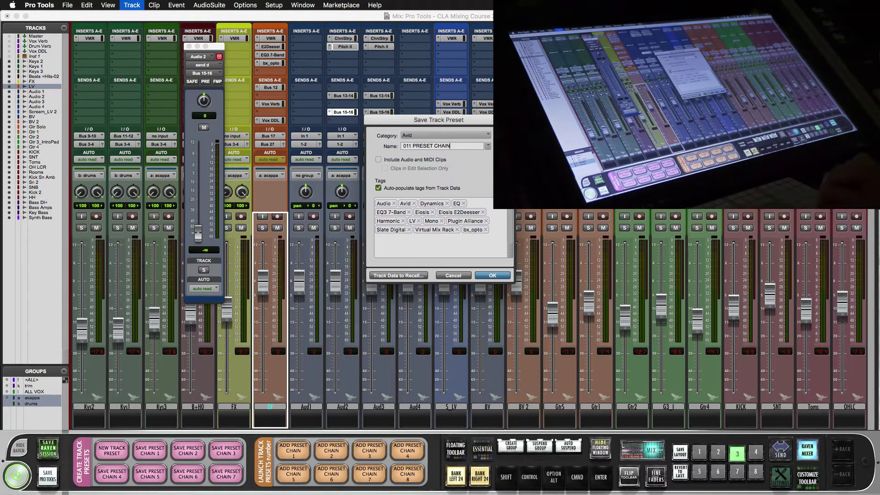
click(398, 276)
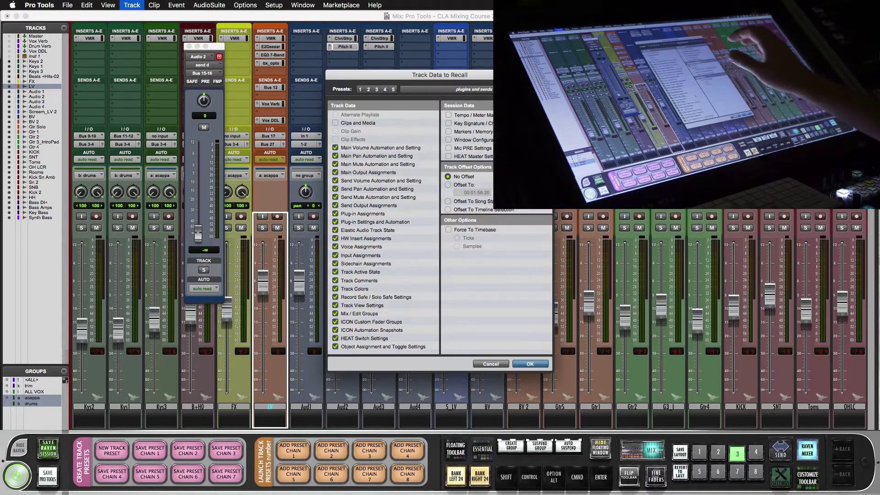
click(460, 89)
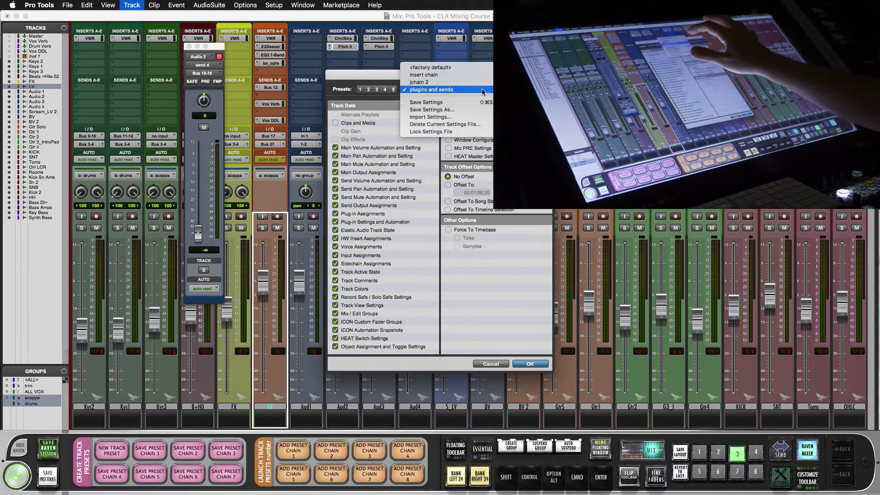
click(459, 89)
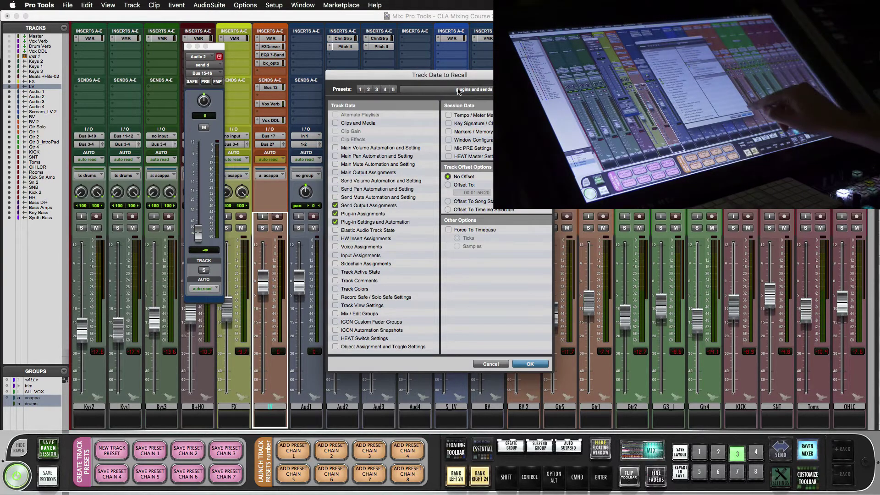
click(529, 363)
click(494, 275)
- Select Audio 1 and replace the 05 key command with 011 in the Add Preset Chain 5 macro
click(305, 405)
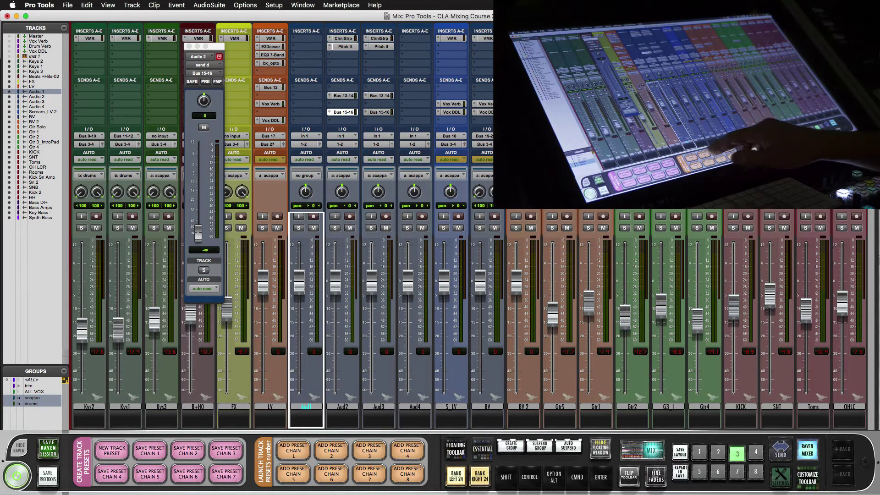
click(293, 474)
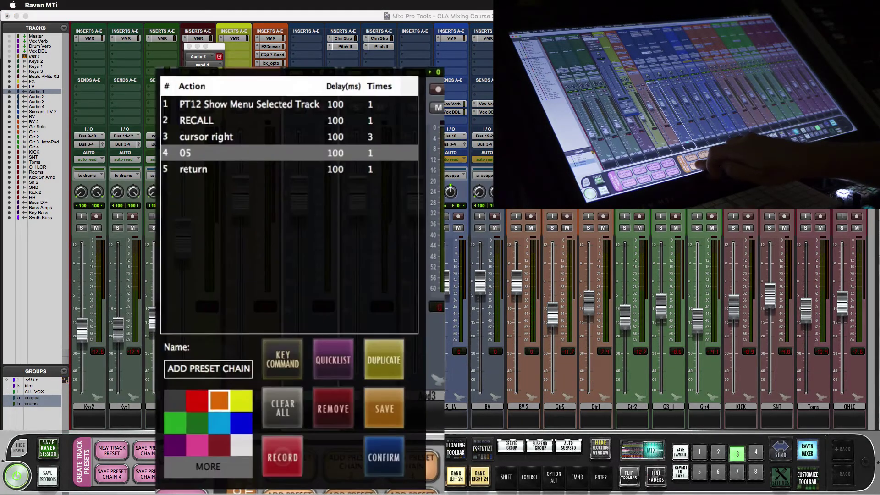
click(282, 337)
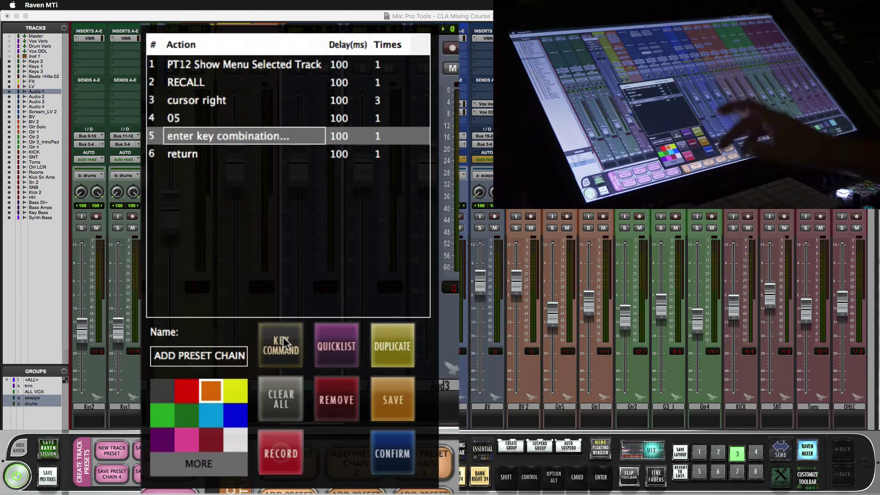
text(011)
click(193, 119)
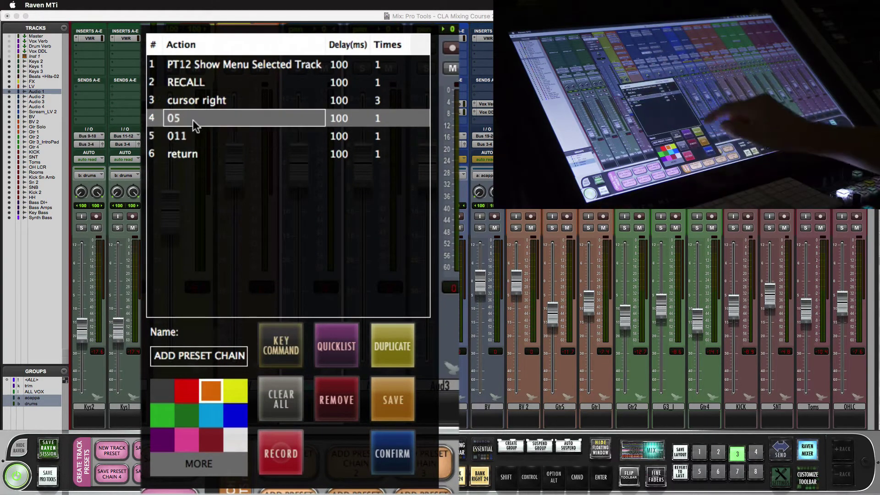
click(336, 412)
- Rename the edited macro as ADD PRESET CHAIN 11 and confirm it
click(215, 355)
key(BackSpace)
text(11)
click(353, 450)
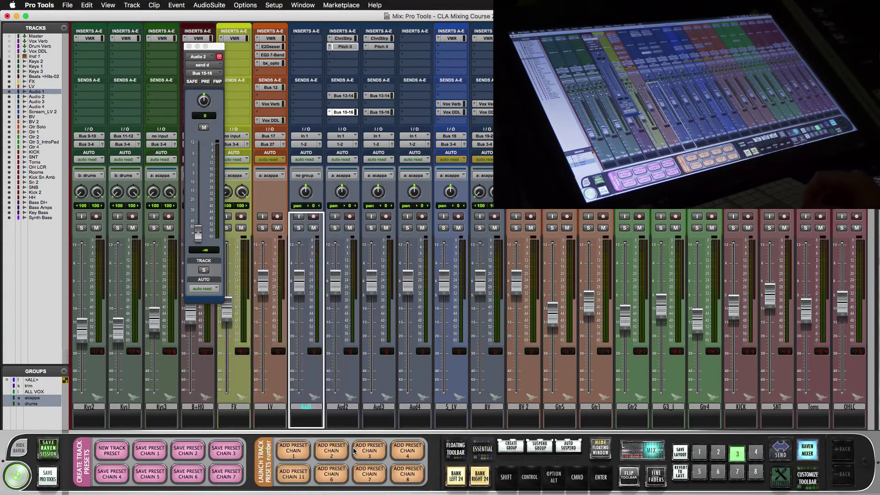
- Apply preset chain 11 to the Audio 1 track and to the Audio 4 track
click(293, 473)
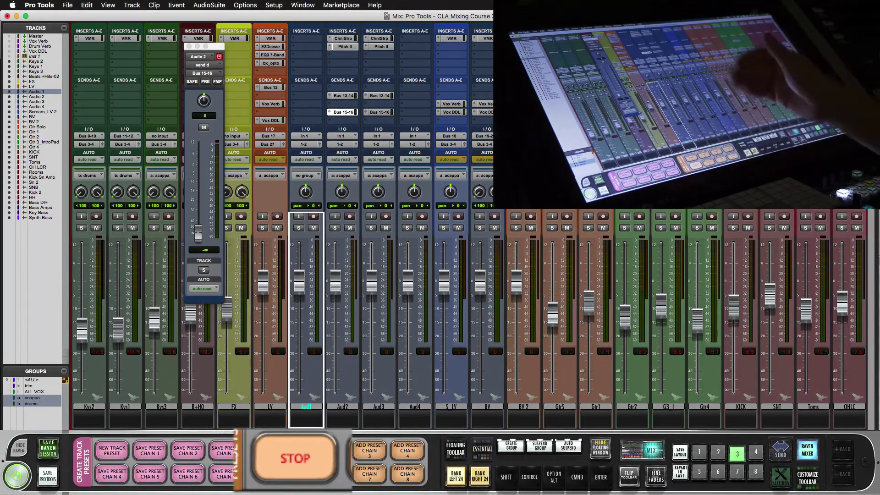
click(300, 446)
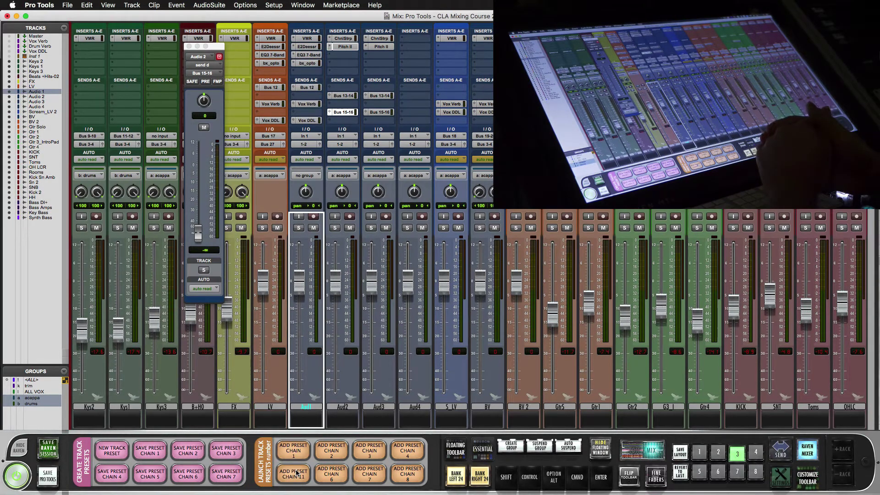
click(414, 407)
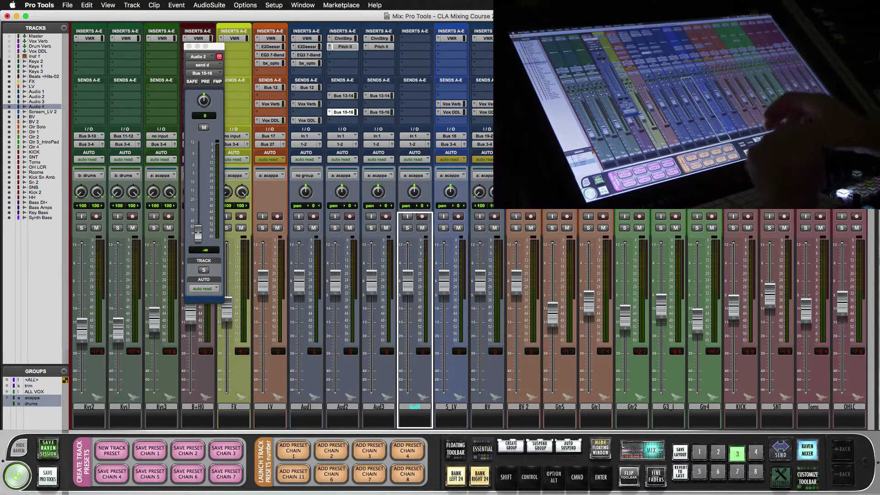
click(293, 473)
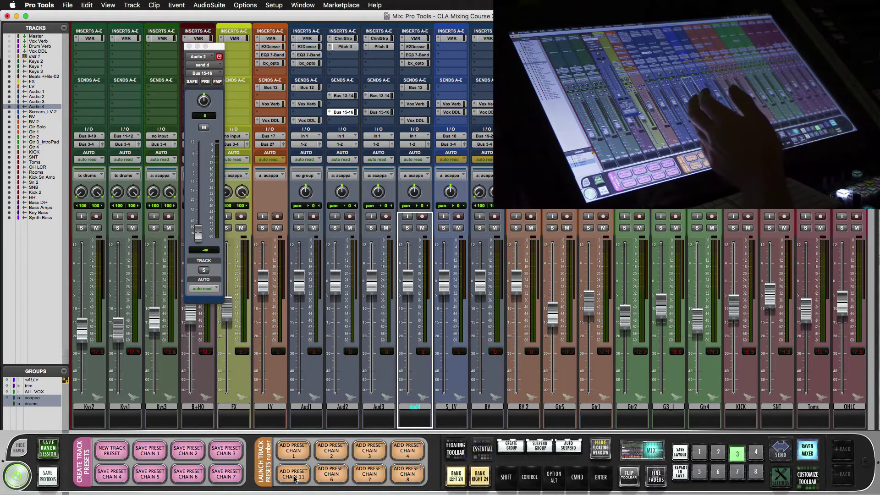
- Look through the saved Avid track presets available for recall on the Audio 2 track, without recalling one
right_click(36, 97)
mouse_move(102, 168)
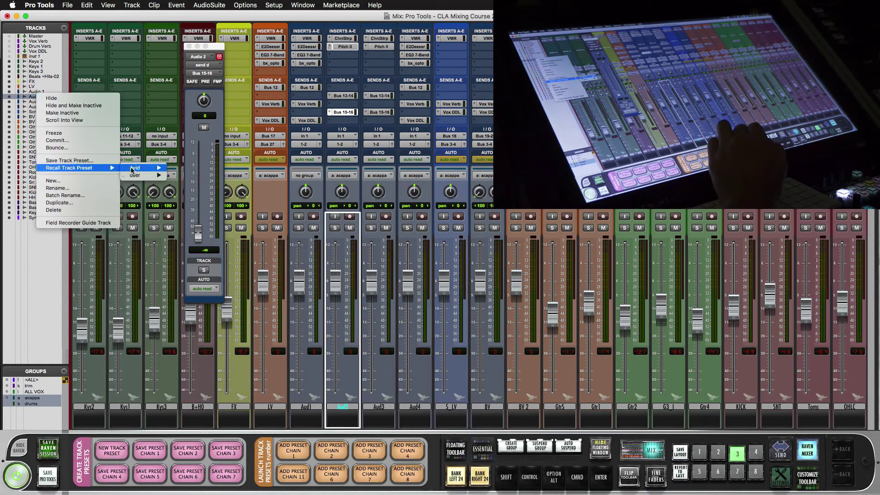
mouse_move(135, 168)
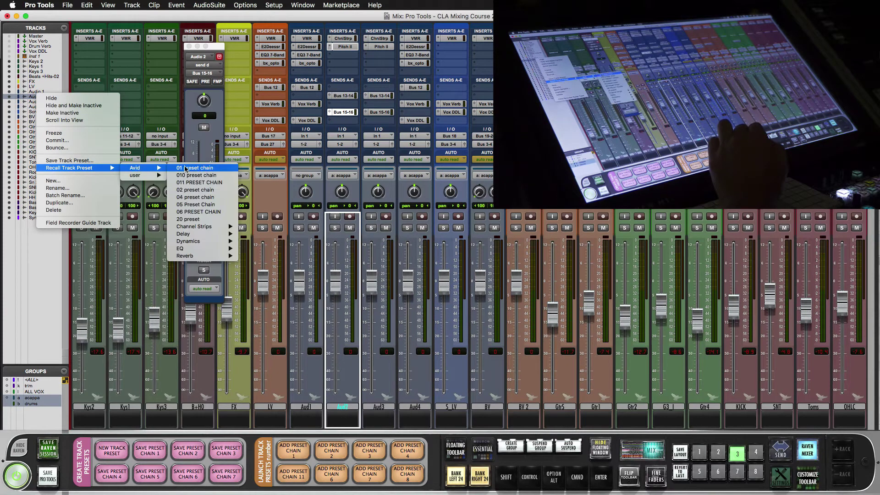
click(119, 24)
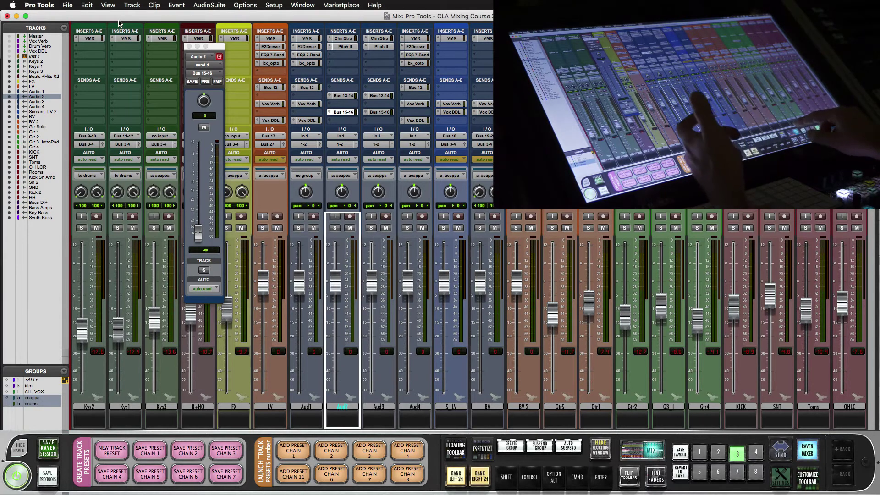
- Suspend the groups in the Edit window and select bars 7 to 20 on the Audio 2 and Audio 3 tracks
click(629, 448)
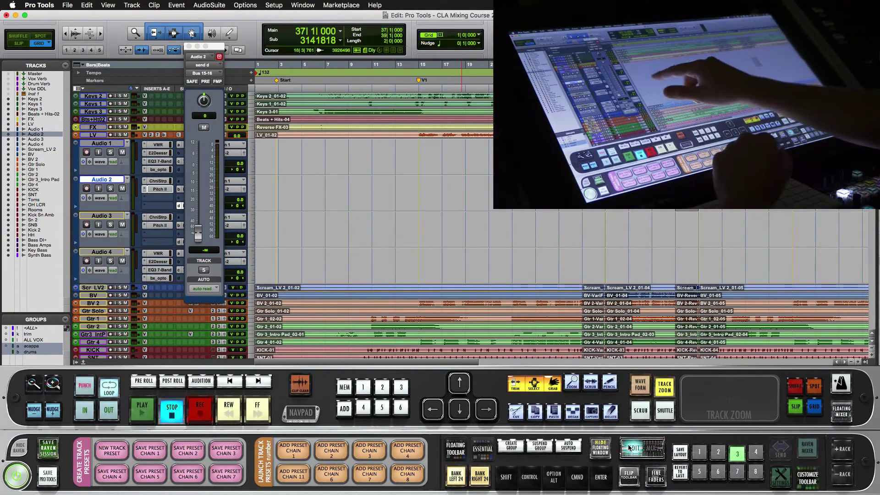
drag(301, 303, 406, 162)
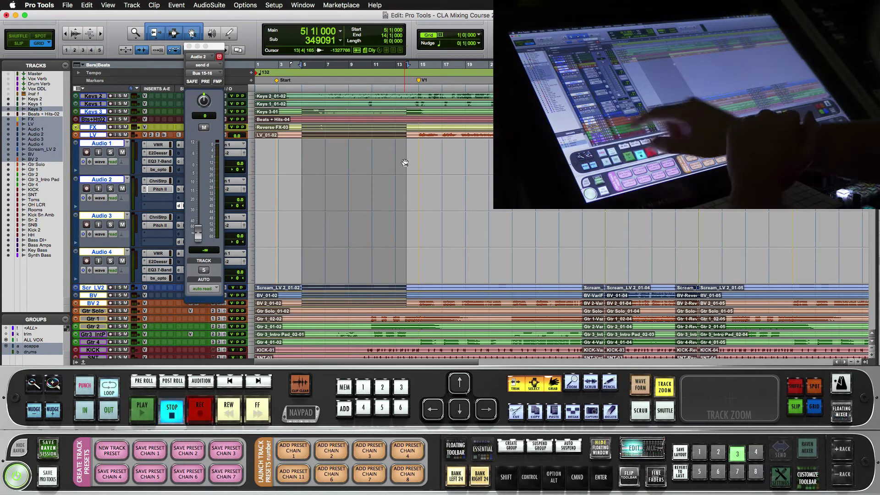
click(541, 446)
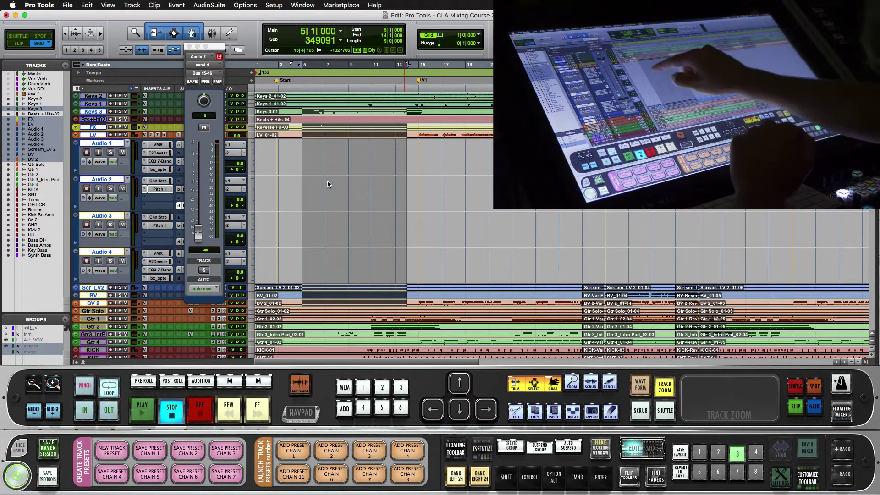
drag(326, 179, 479, 239)
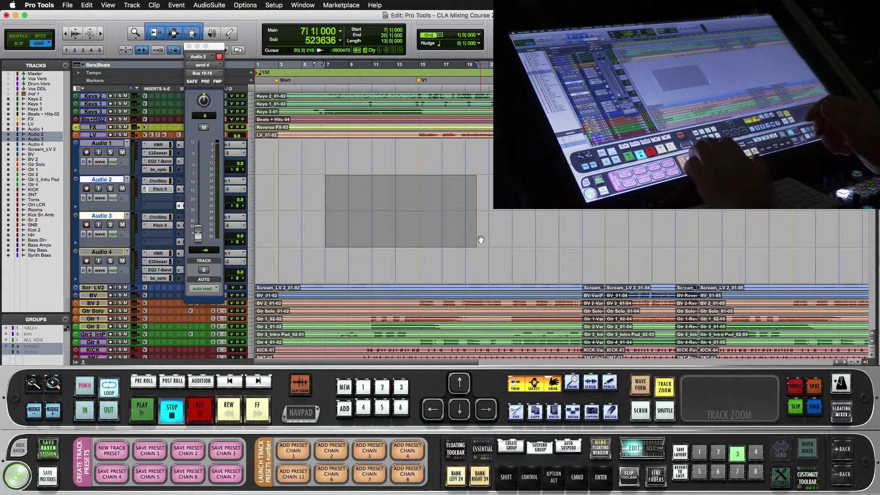
- Apply the first preset chain to Audio 2 and Audio 3, reselect both from bar 7 to 16, and apply preset chain 2
click(296, 450)
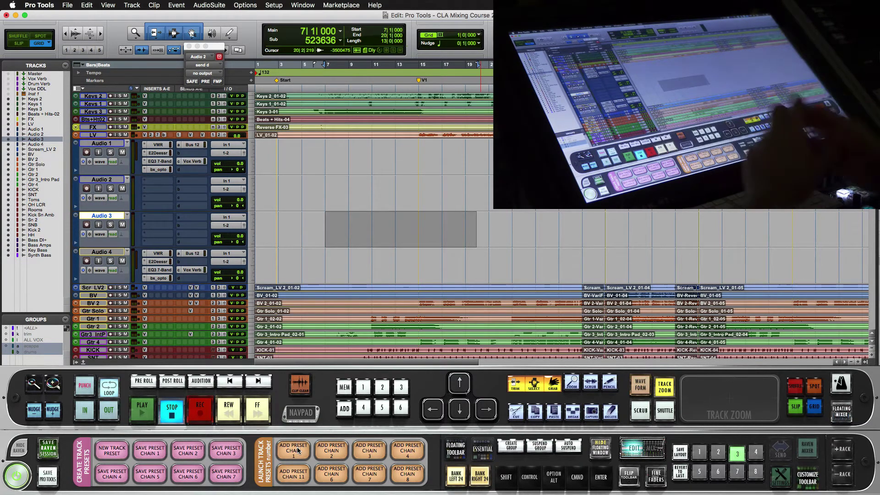
drag(303, 265, 458, 266)
drag(325, 176, 435, 227)
click(331, 450)
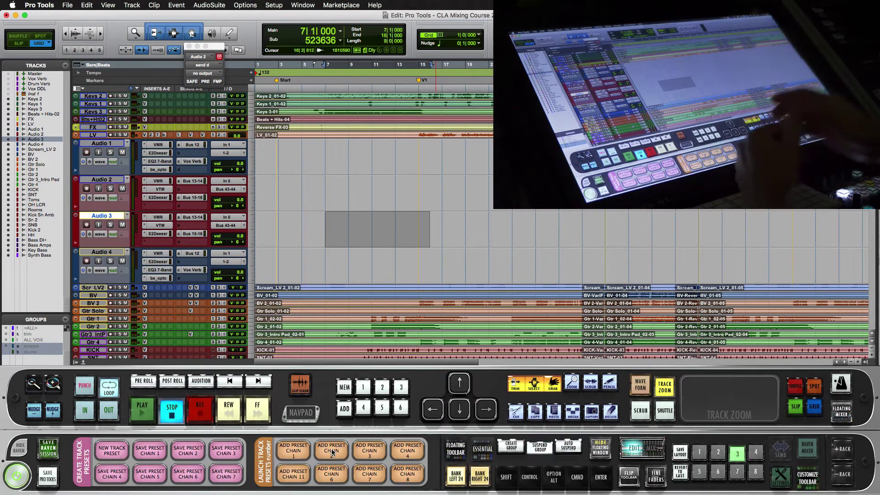
- Reactivate the suspended groups and recall layout 4 in the Mix window
click(540, 446)
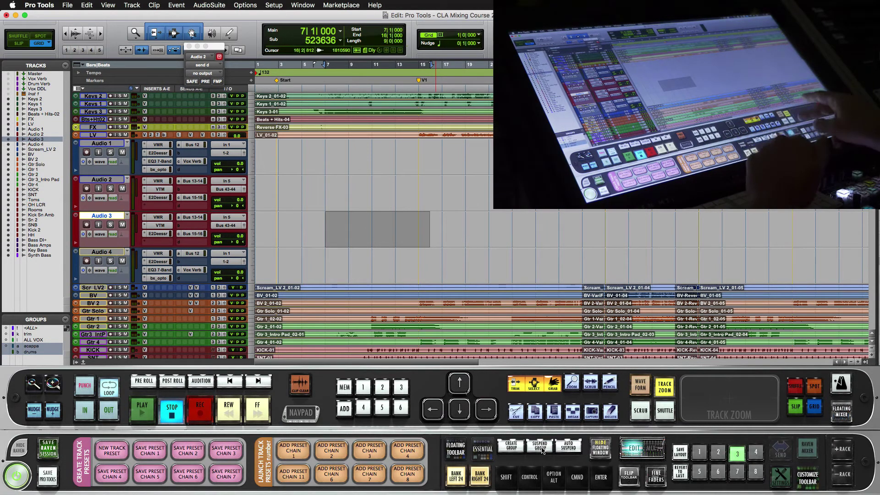
click(657, 443)
click(759, 454)
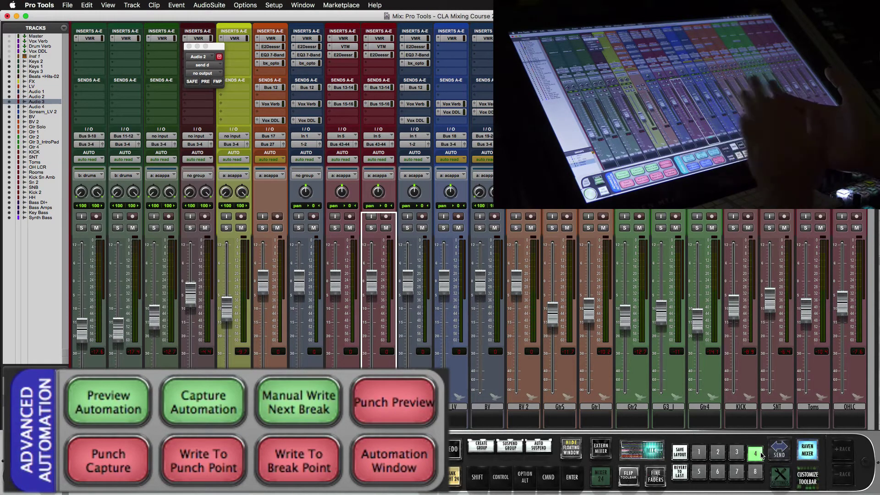
- Raise the Virtual Tape Machines input on Audio 3 to about +7.02 dB and enable automation preview
click(379, 47)
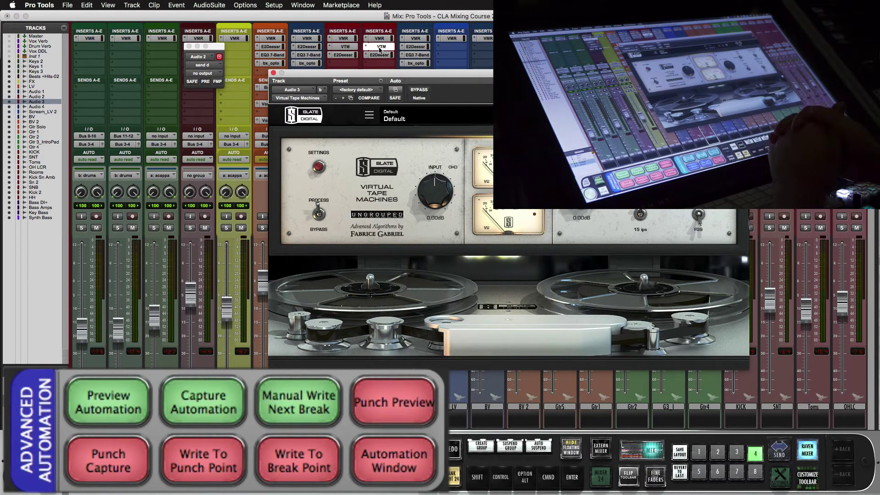
drag(435, 191, 435, 165)
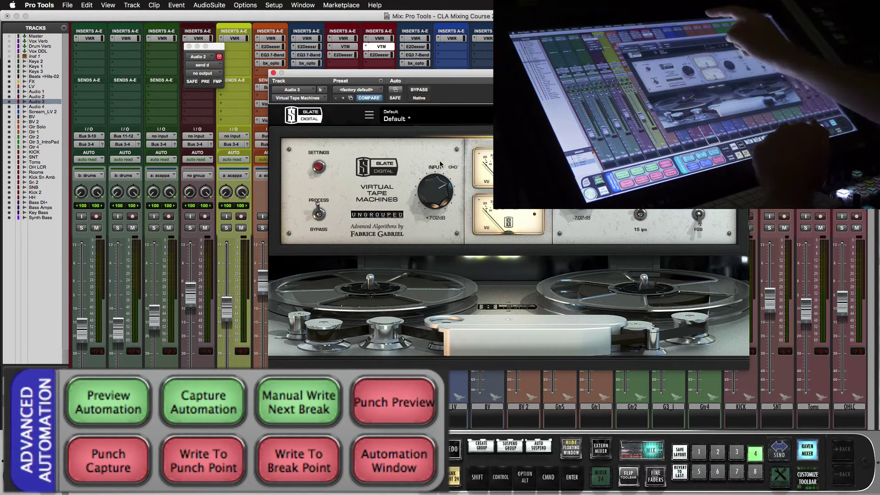
click(108, 402)
click(136, 392)
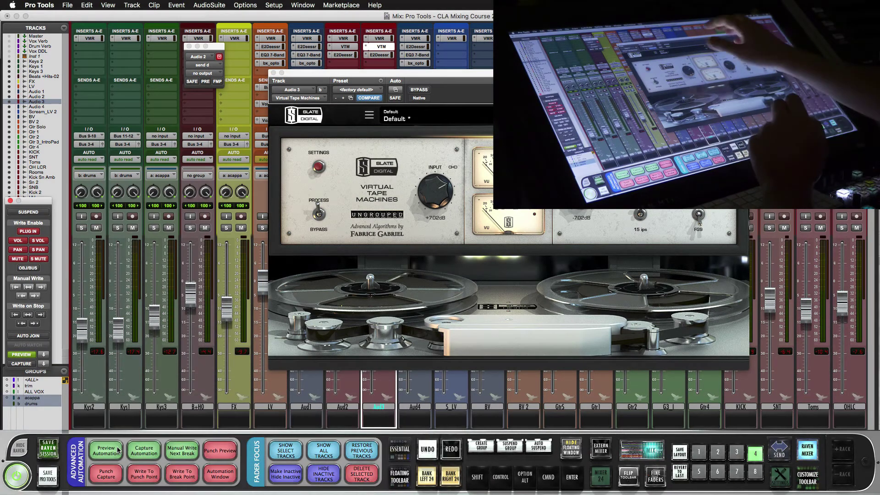
- Open and close the E2Deesser insert on Audio 3 and set the track's automation mode to touch
click(379, 55)
double_click(392, 96)
click(358, 80)
click(376, 159)
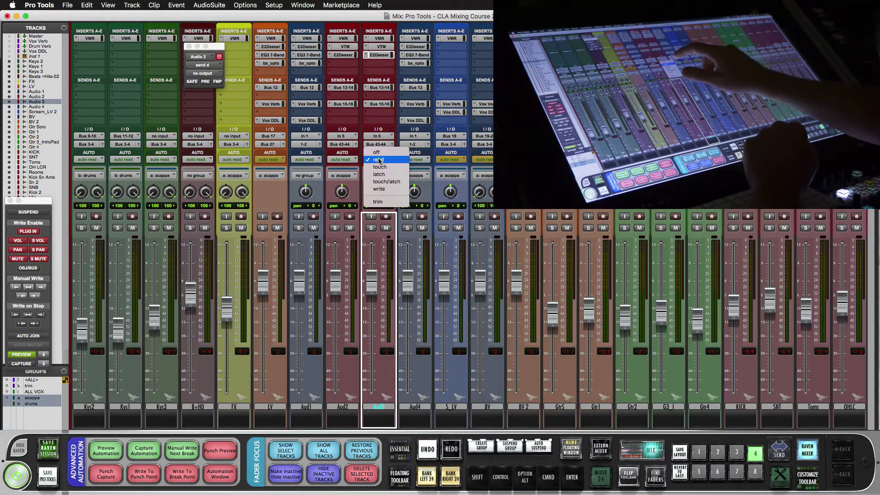
click(393, 166)
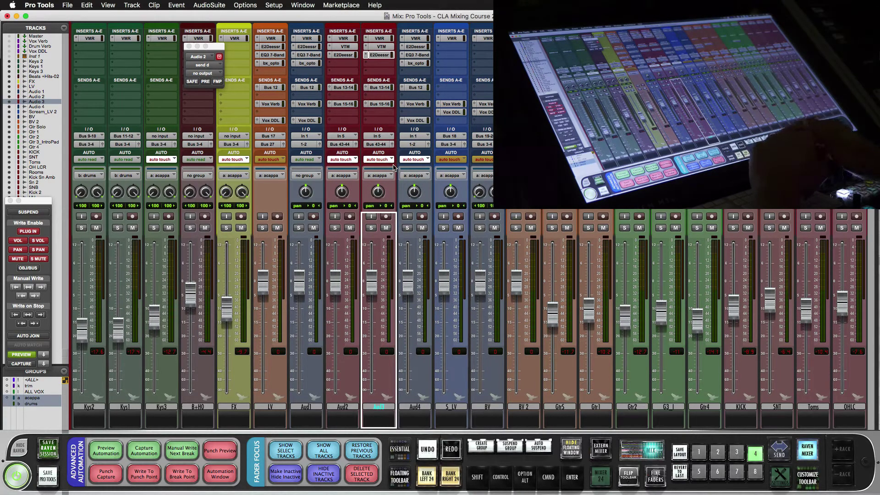
- Deactivate the drums and acappa groups and select the Audio 2 track
click(31, 403)
click(29, 397)
click(344, 388)
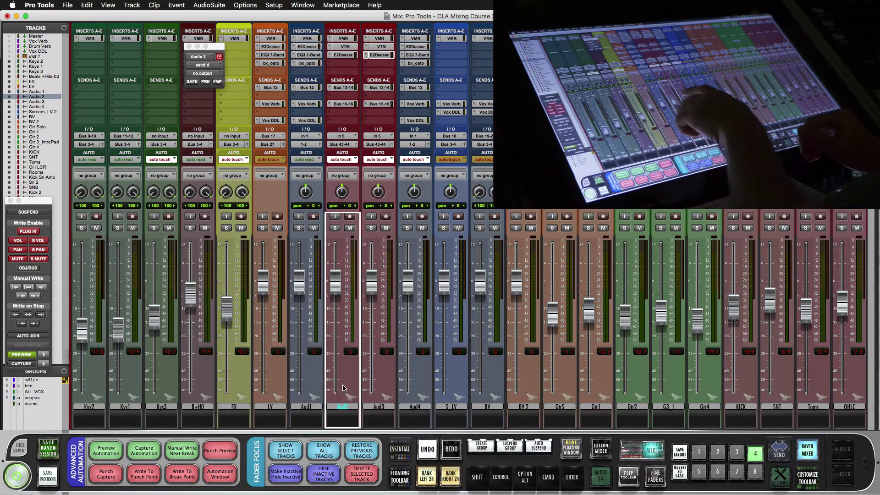
- Lower the volume faders of Audio 2, Audio 3 and Audio 4 individually, with Audio 4 the least
drag(335, 279, 335, 310)
drag(371, 280, 334, 304)
drag(371, 320, 371, 310)
drag(407, 281, 408, 291)
drag(335, 304, 335, 311)
drag(371, 310, 371, 316)
drag(407, 292, 408, 298)
drag(335, 310, 335, 317)
click(348, 422)
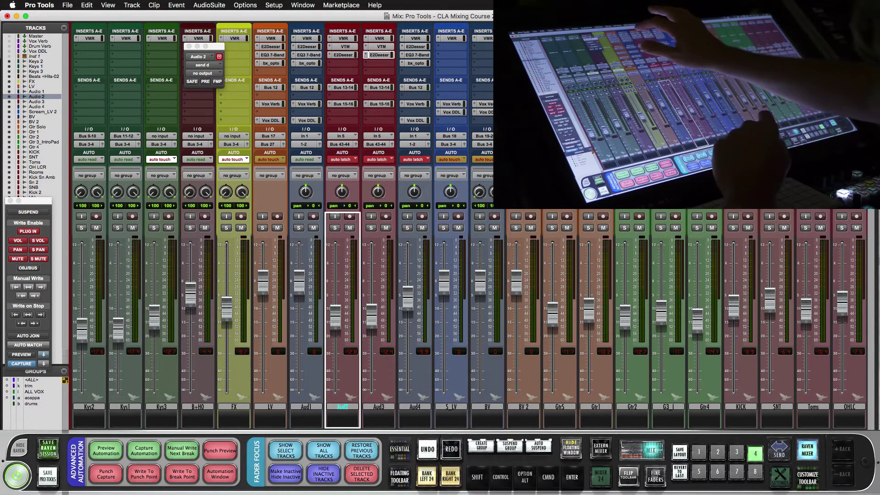
- Open the Virtual Mix Rack on Audio 2 and insert AirEQ Earth ahead of the Virtual Channel module
click(343, 39)
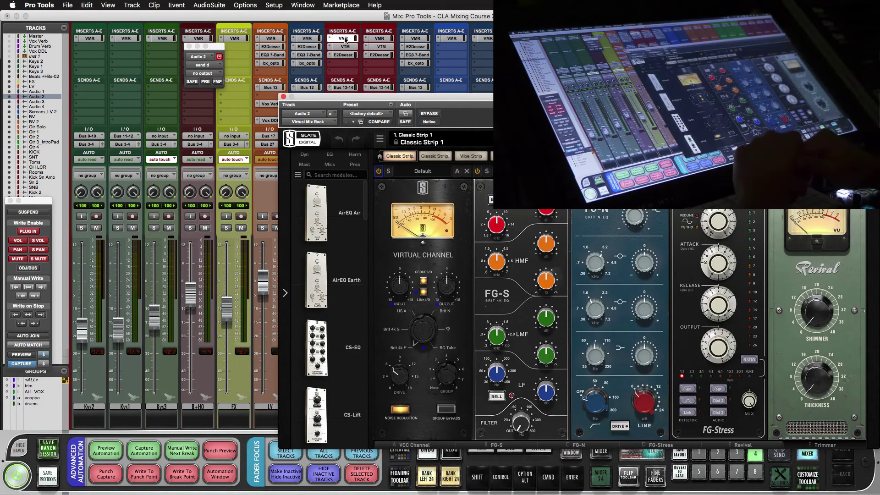
drag(316, 279, 446, 264)
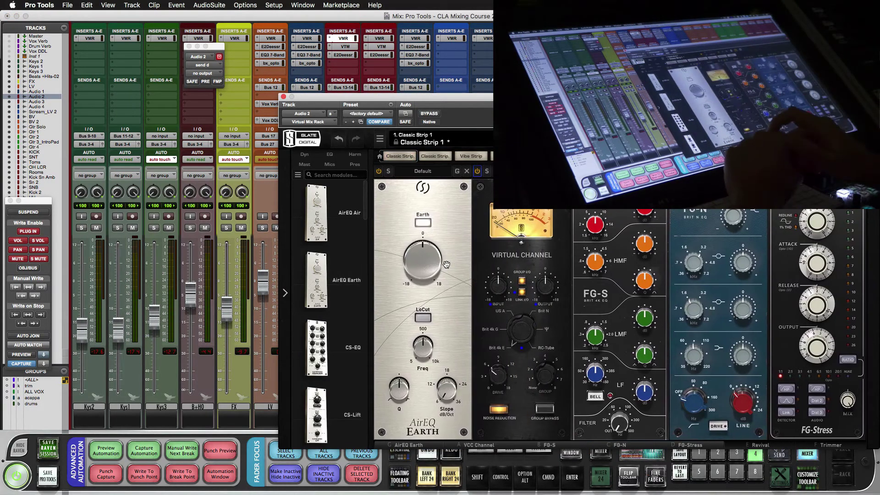
drag(385, 98, 461, 69)
- Enable automation for the AirEQ Earth Freq knob and set it to about 3.43 kHz in automation preview
ctrl+super+click(498, 316)
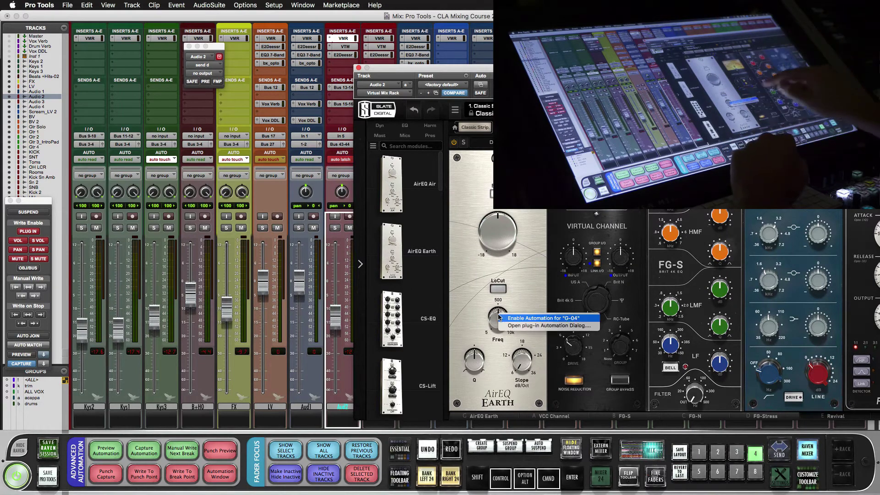
click(553, 318)
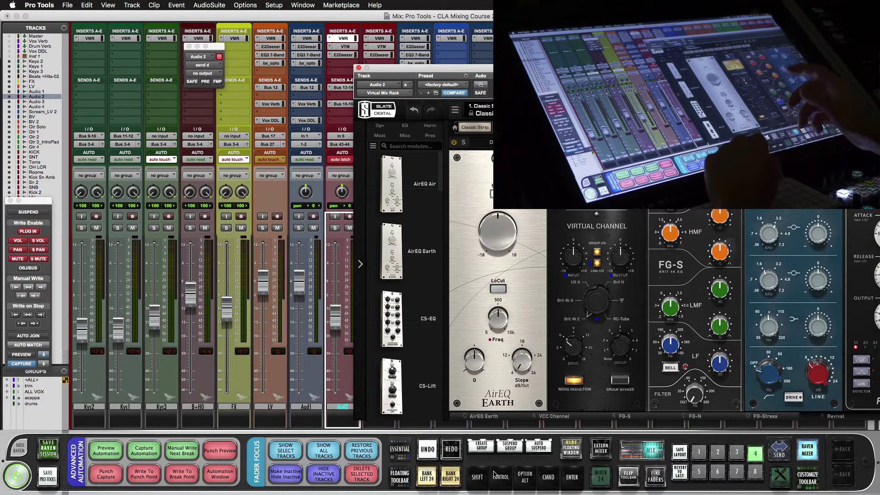
click(115, 450)
drag(498, 317, 521, 310)
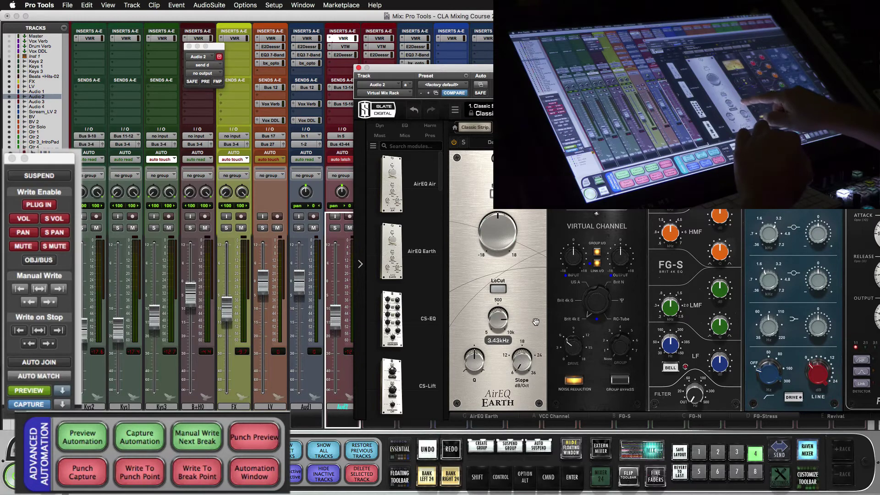
drag(536, 316, 535, 319)
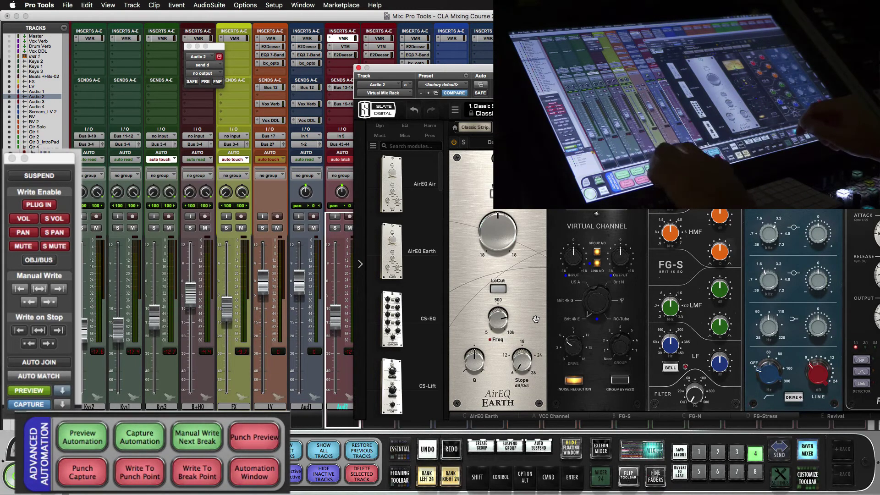
- Punch the previewed automation and readjust the AirEQ Earth Freq knob to a higher frequency
click(254, 438)
click(255, 438)
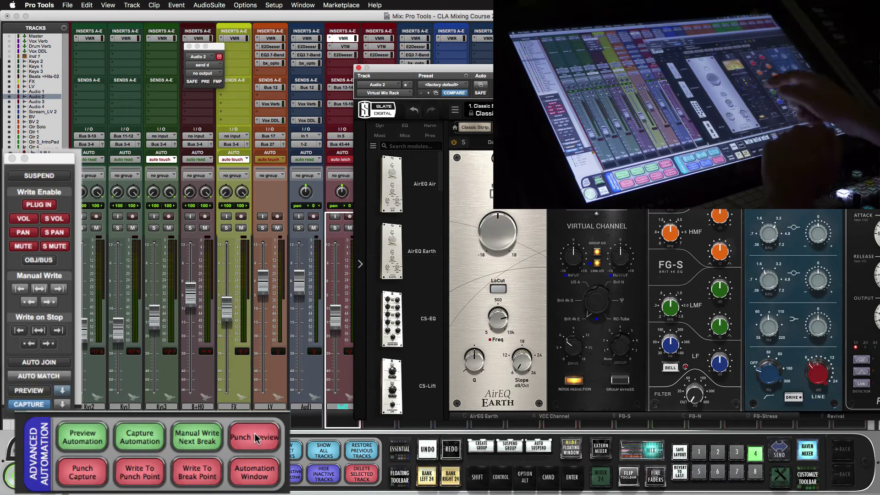
drag(477, 310, 523, 282)
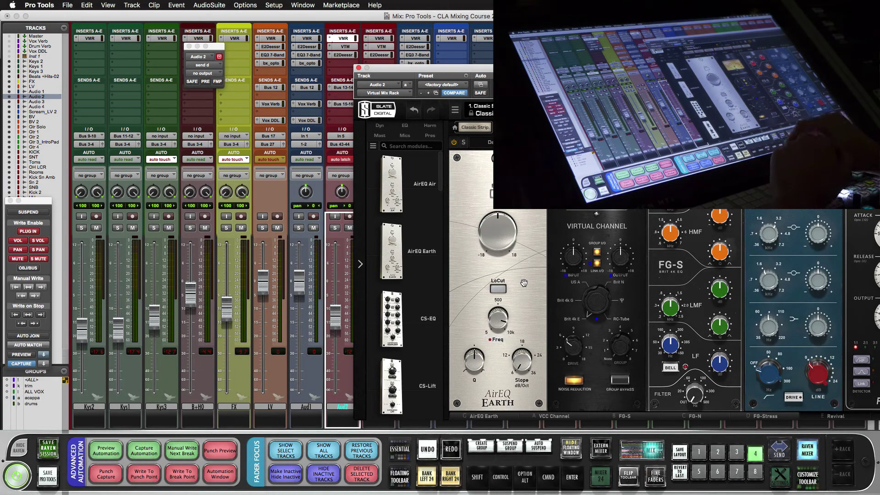
- With only the Scream_LV 2 Virtual Mix Rack open, show just the selected track and restore the previously shown tracks
click(572, 449)
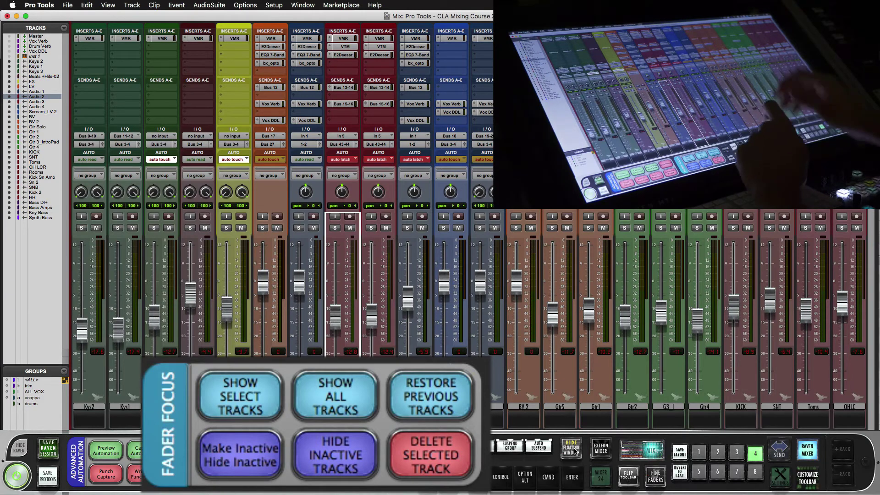
click(452, 39)
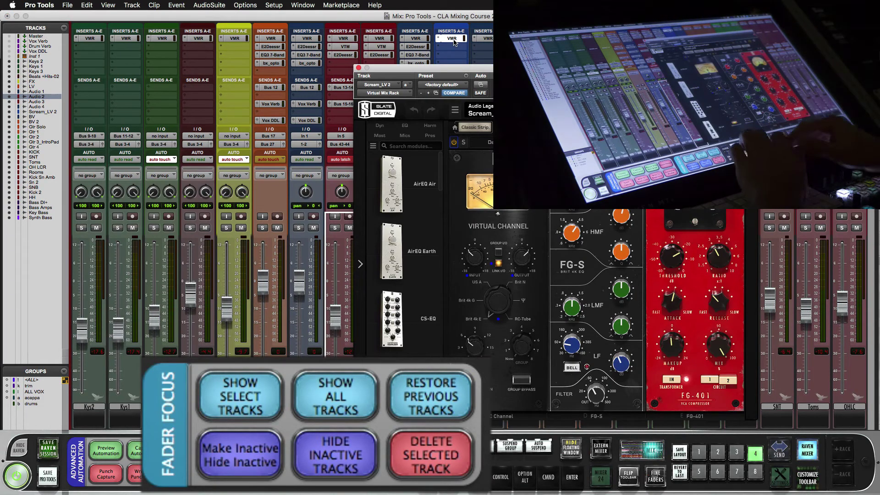
click(232, 403)
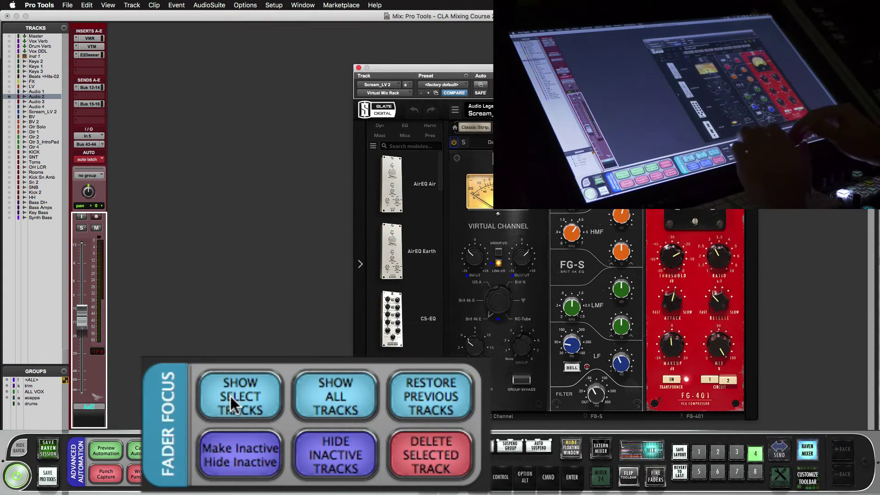
click(430, 383)
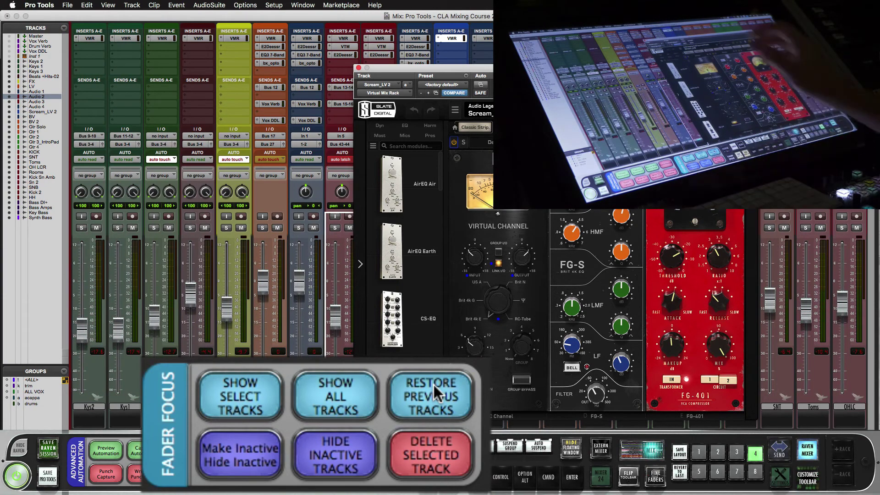
- Place the Audio 1 E2Deesser window over the track list, show only the selected track, and show all tracks again
click(308, 46)
mouse_move(348, 13)
mouse_down()
mouse_move(369, 17)
mouse_move(382, 33)
mouse_move(347, 18)
mouse_up()
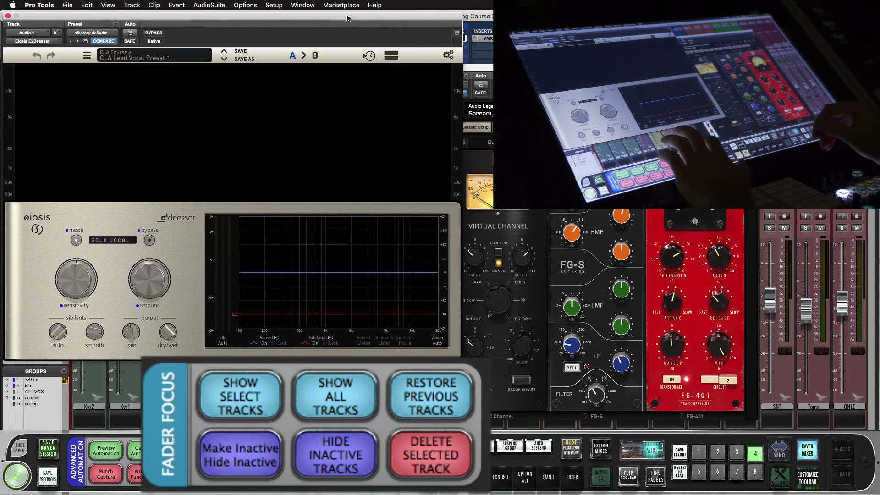
click(230, 387)
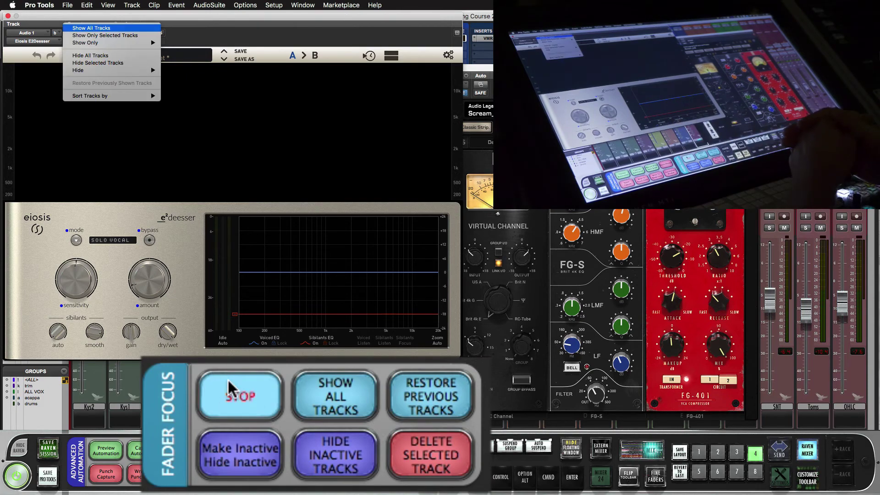
click(346, 384)
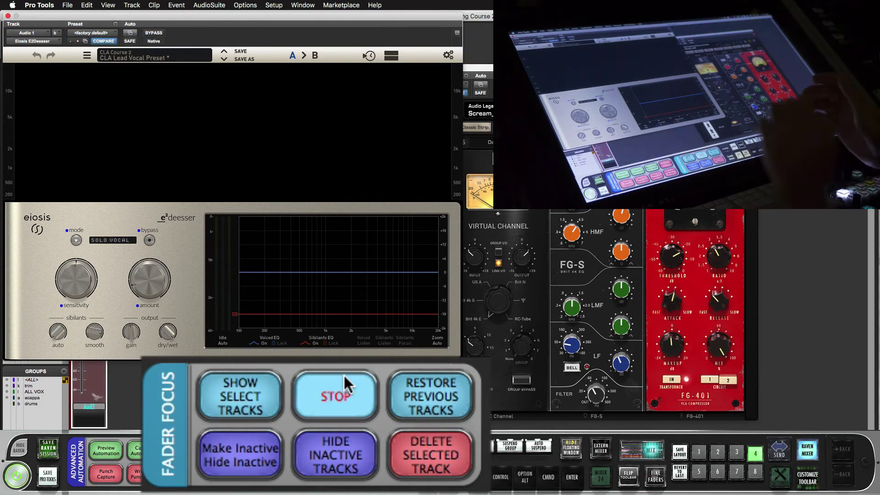